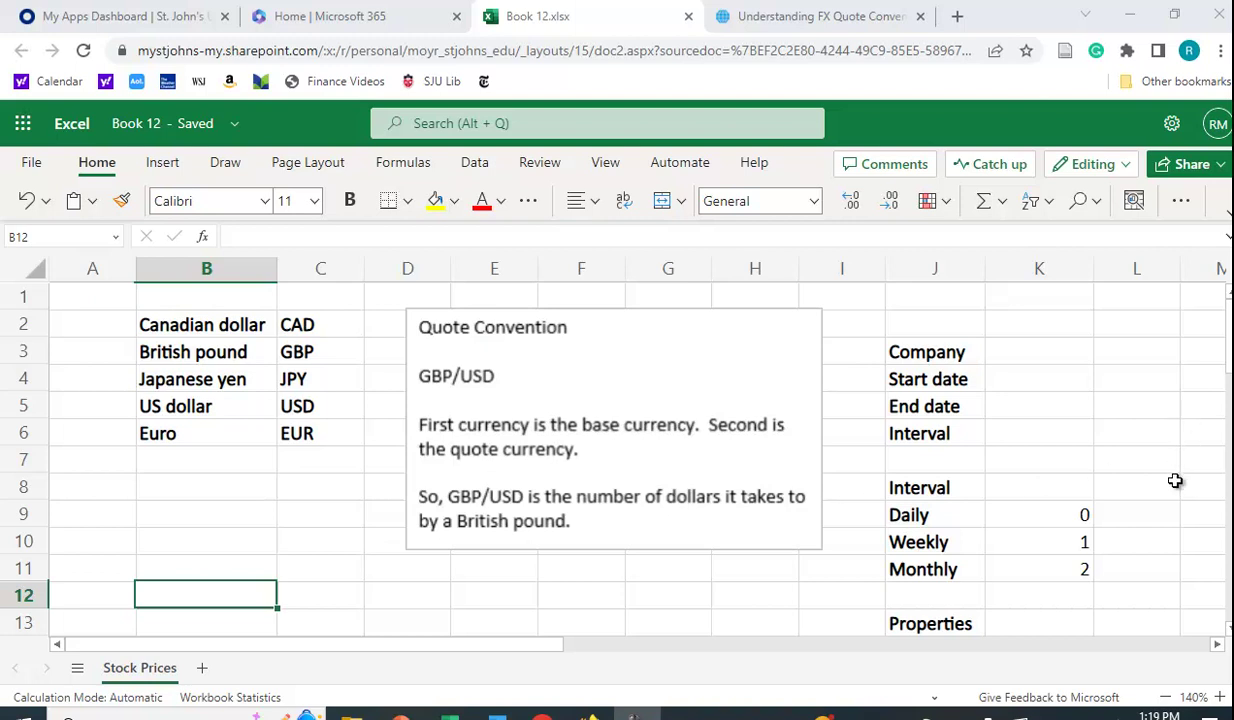
- Enter the formula =TODAY() as the end date in cell K5
scroll(1175, 481, "down", 3)
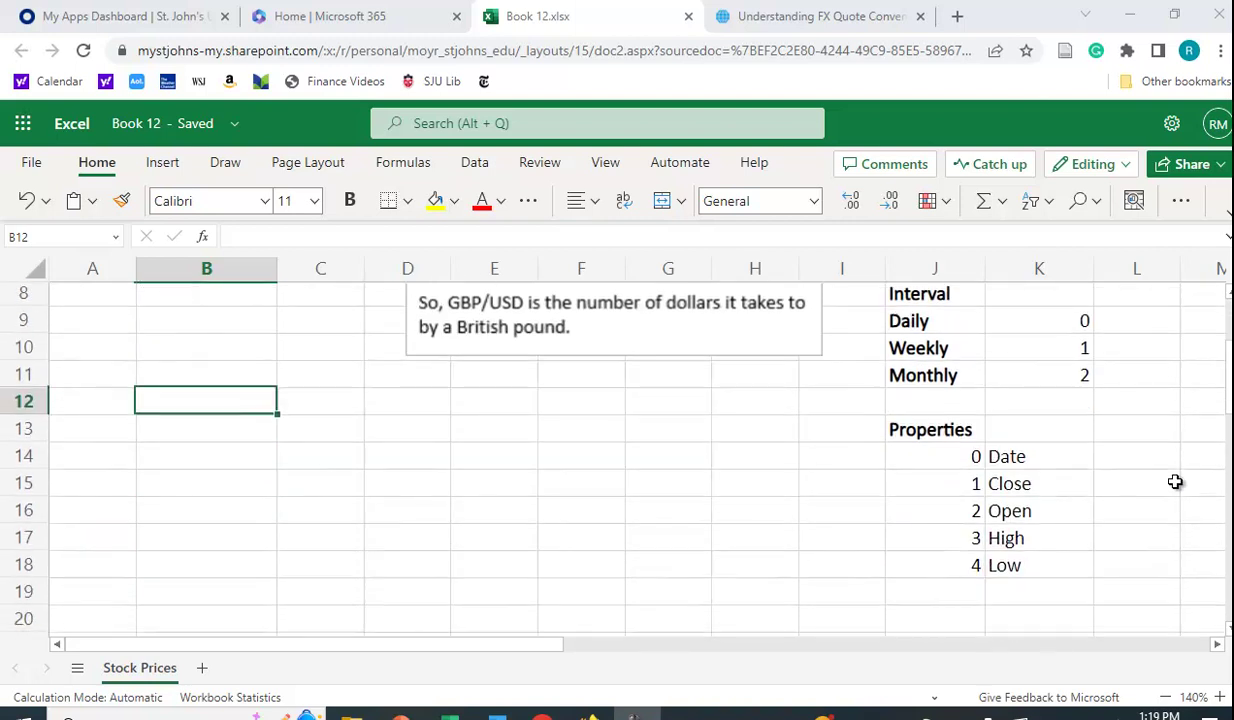
scroll(1175, 481, "up", 3)
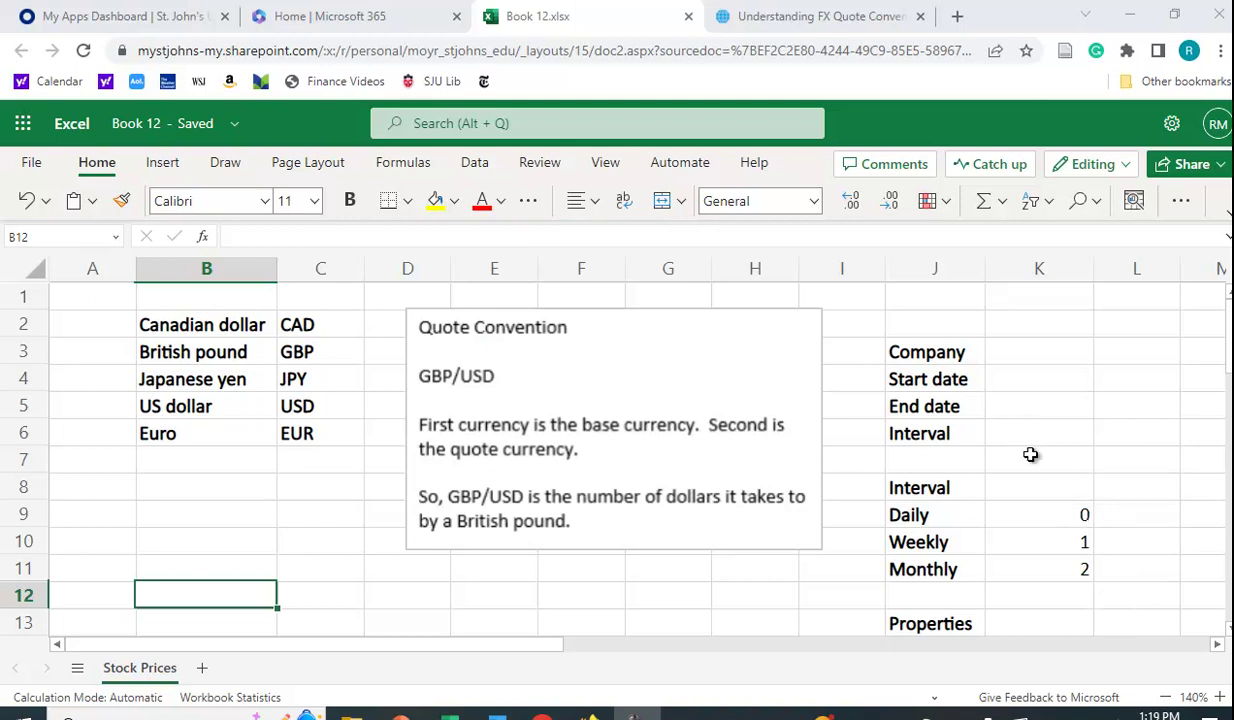
left_click(1025, 412)
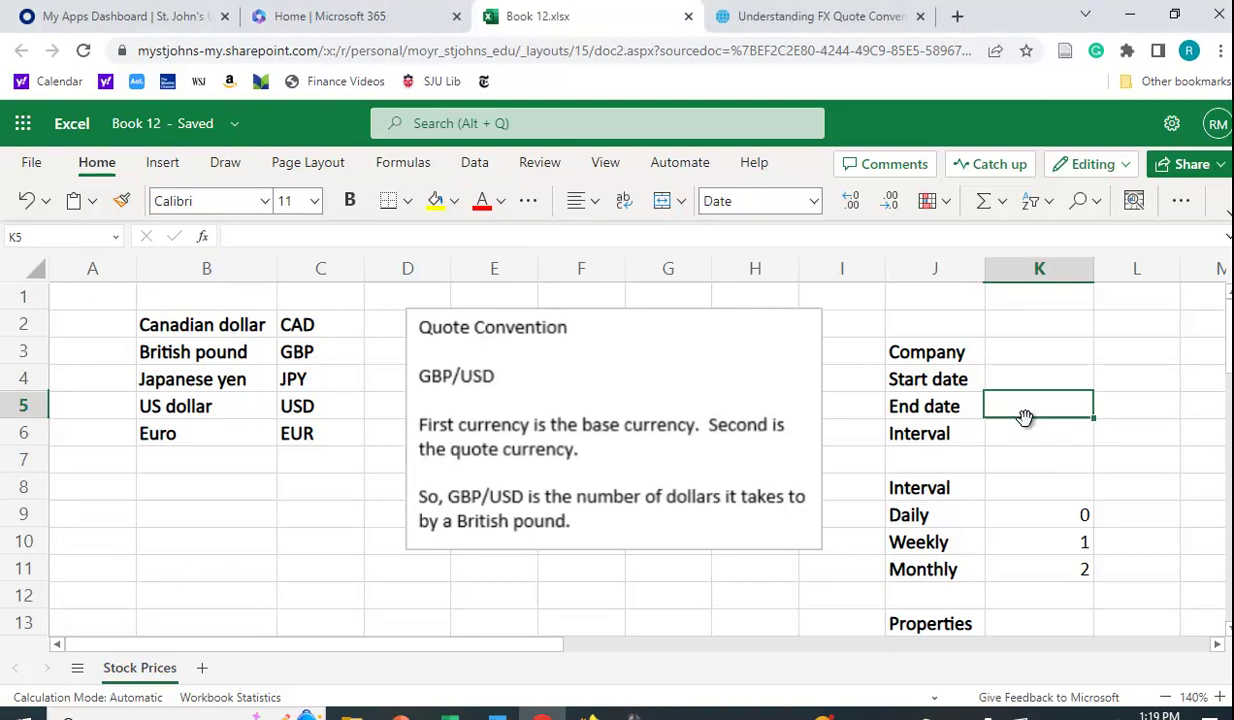
type("=tod")
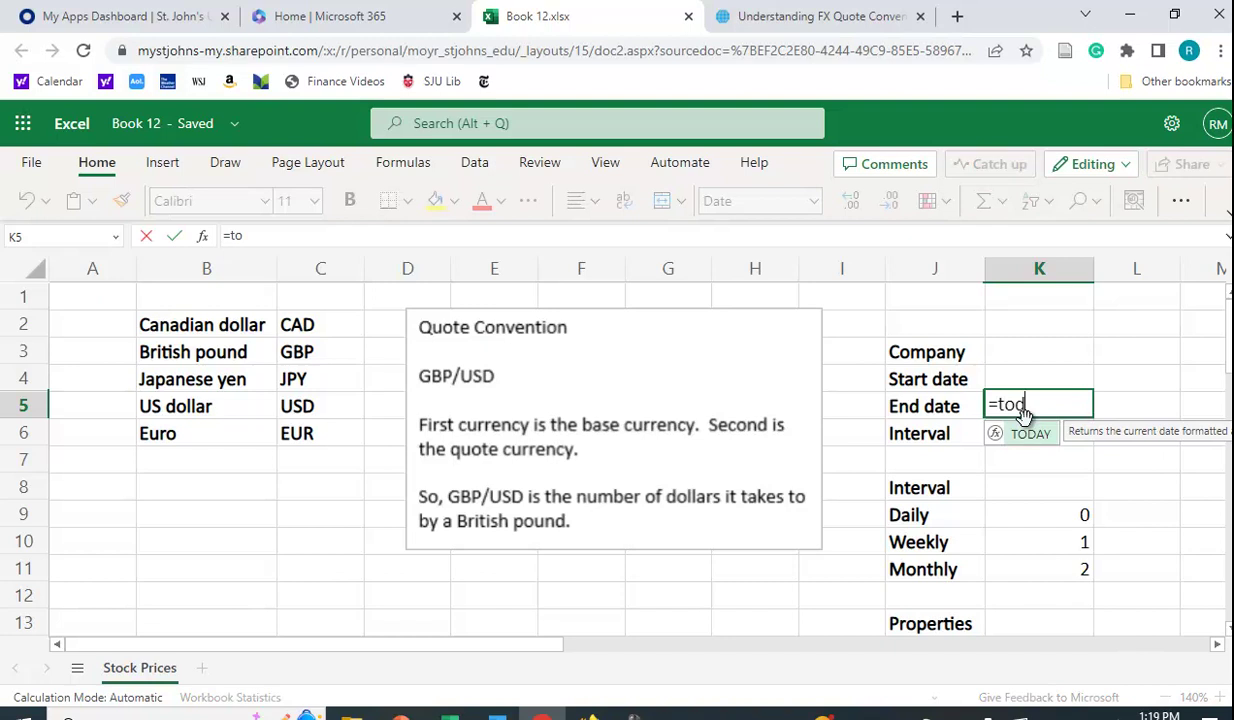
type("ay()")
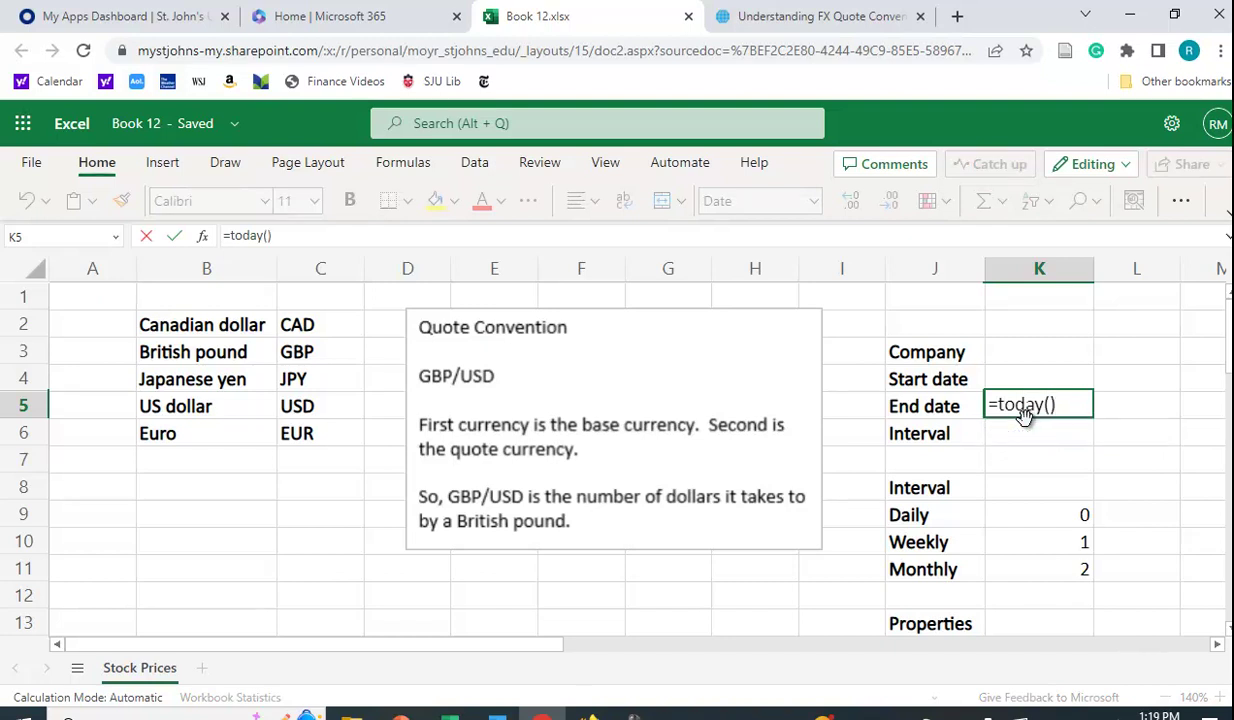
key("Return")
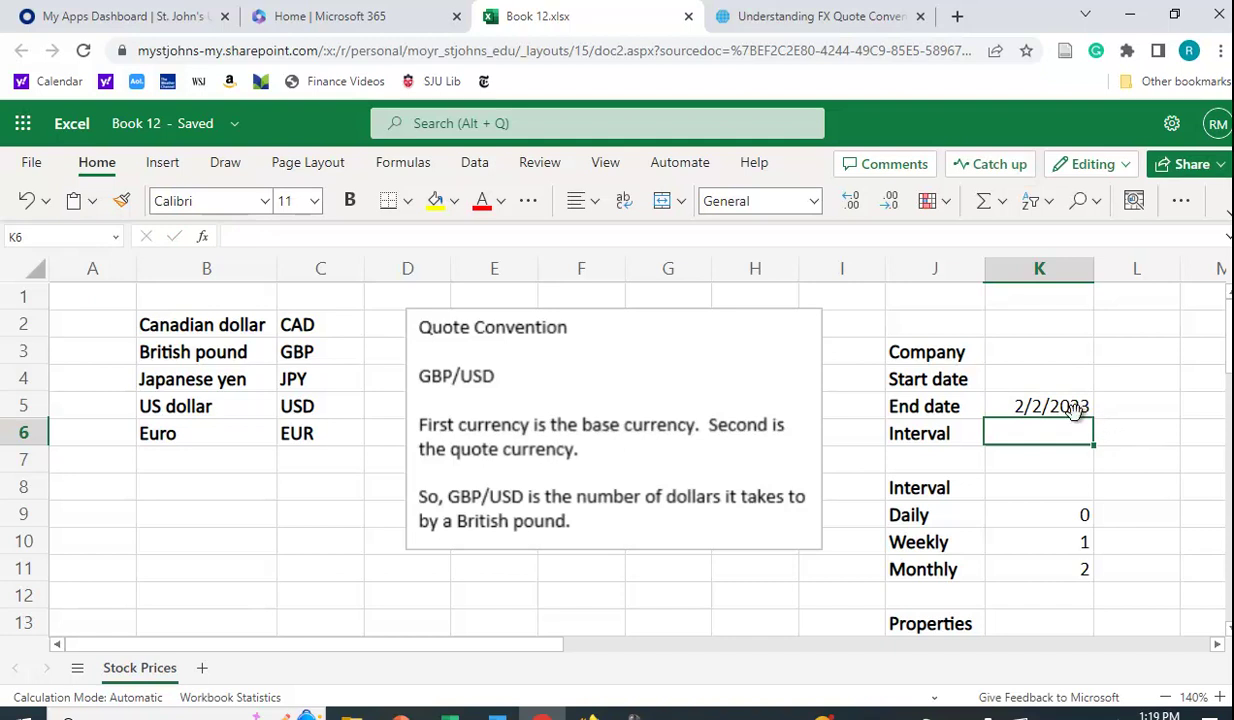
- Calculate the start date in cell K4 as 365 days before the end date, using =K5-365
left_click(998, 374)
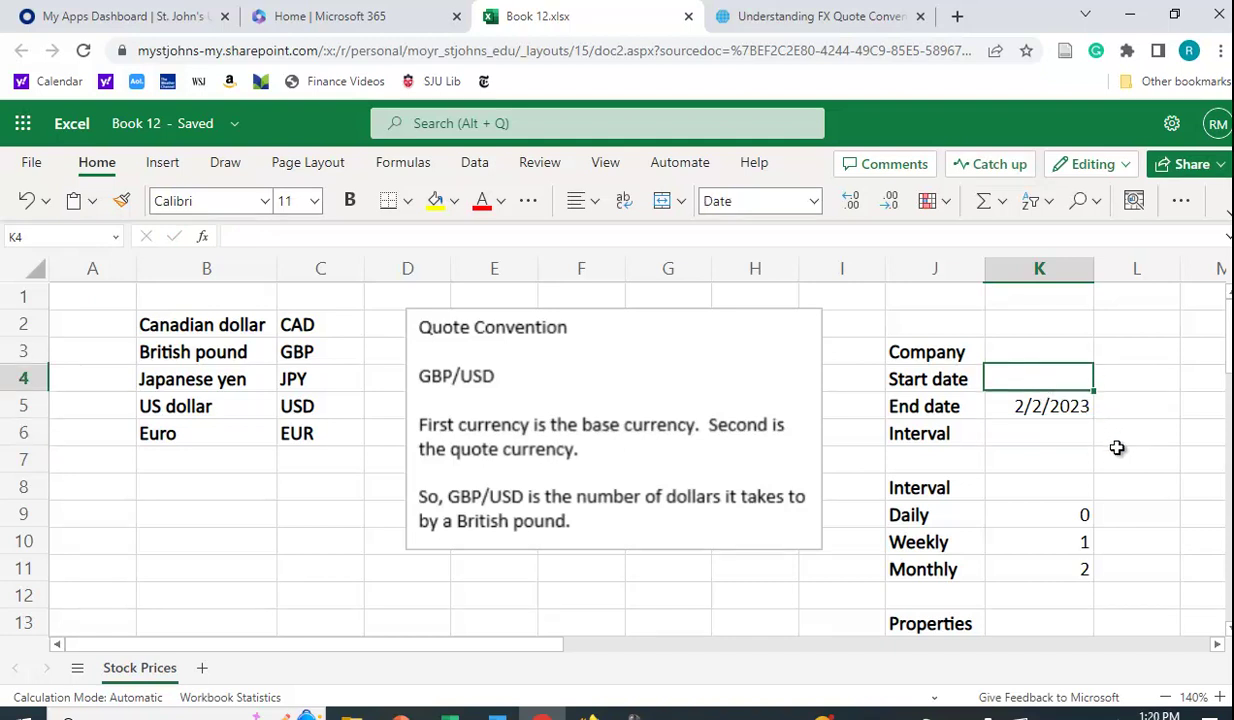
type("=")
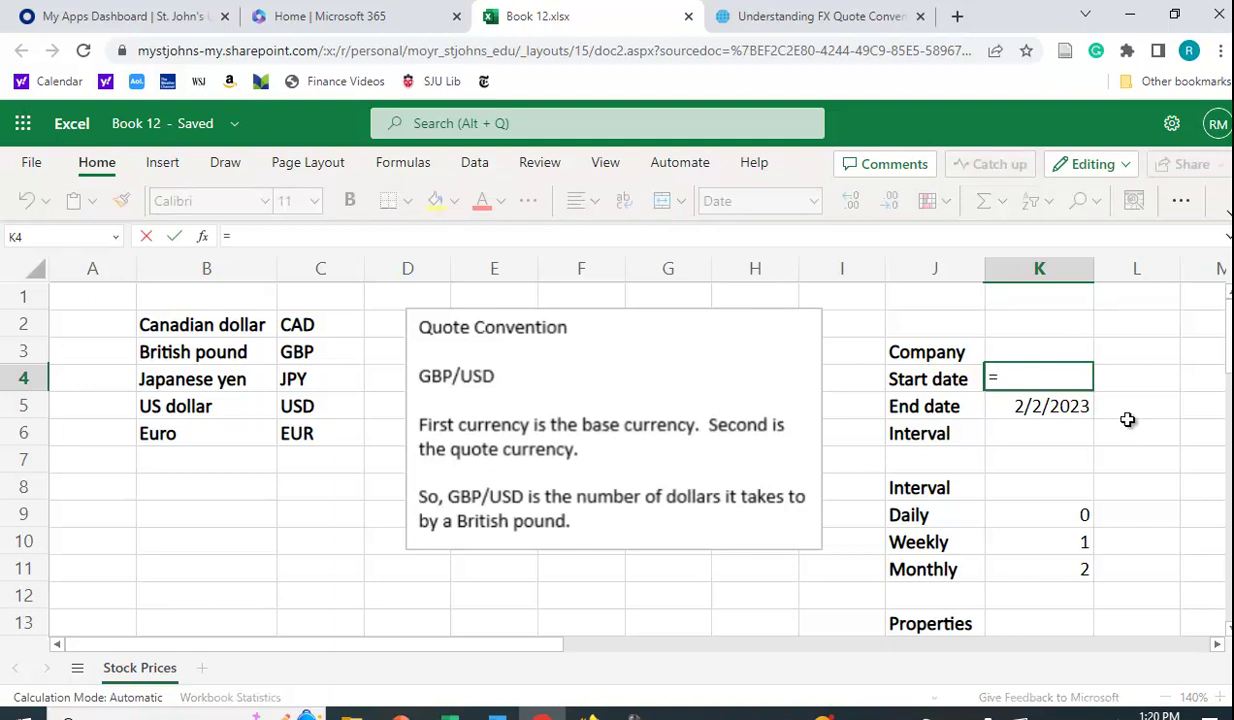
left_click(1068, 407)
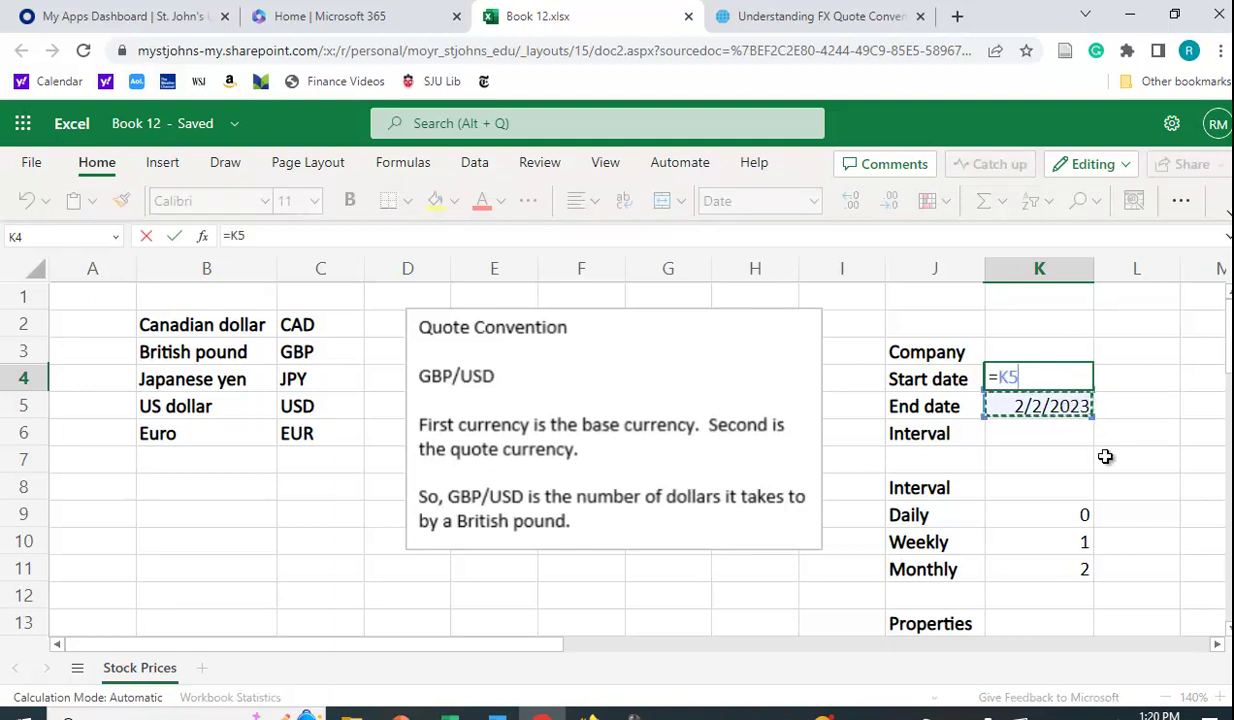
type("-365")
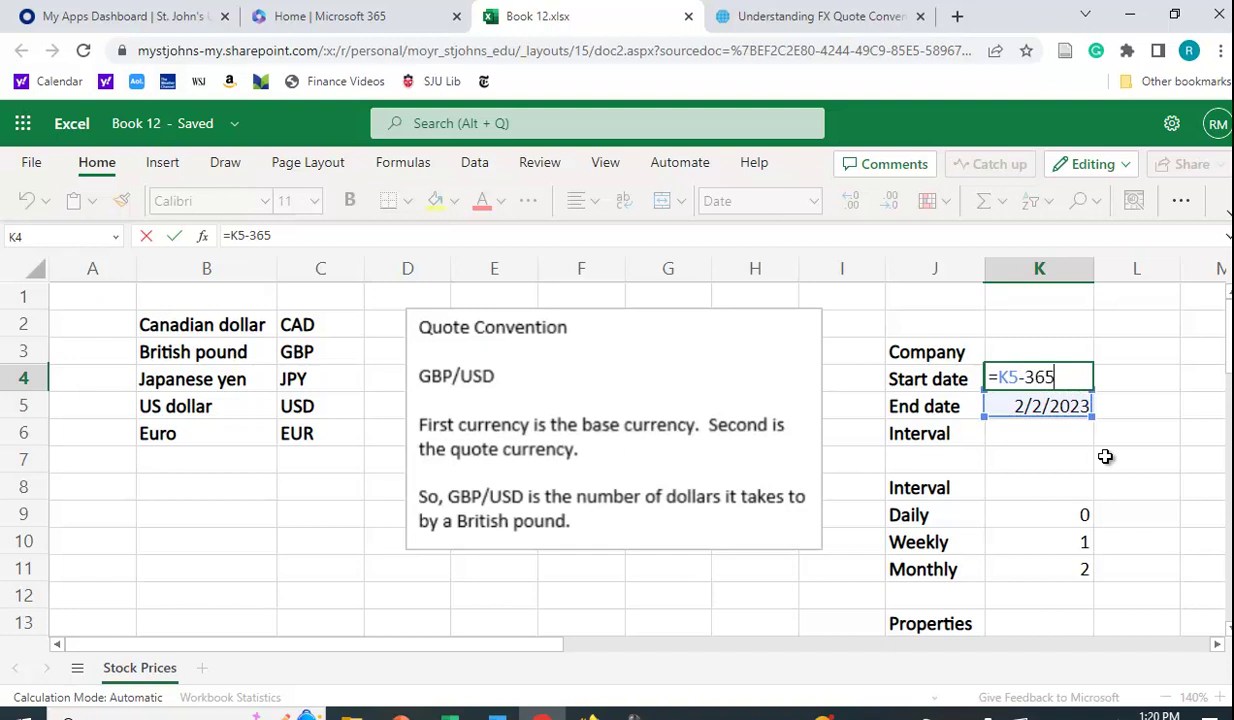
key("Return")
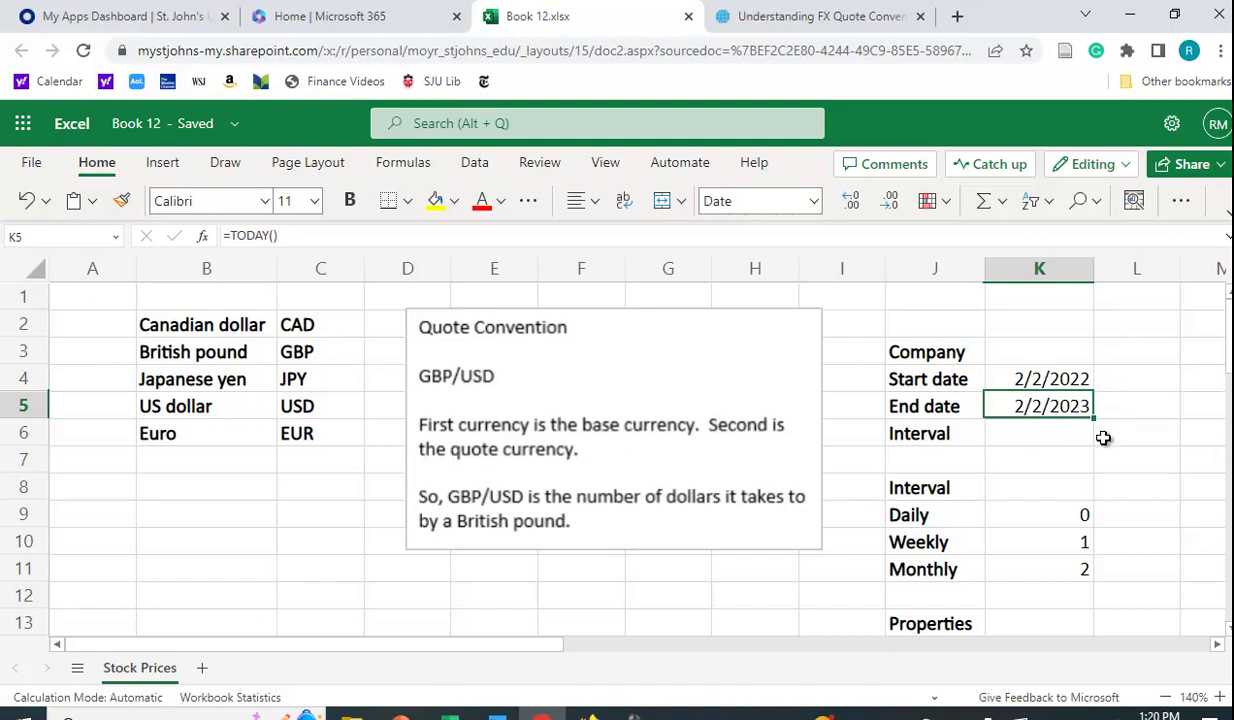
- Enter 1 as the interval in cell K6 for weekly data
left_click(1064, 436)
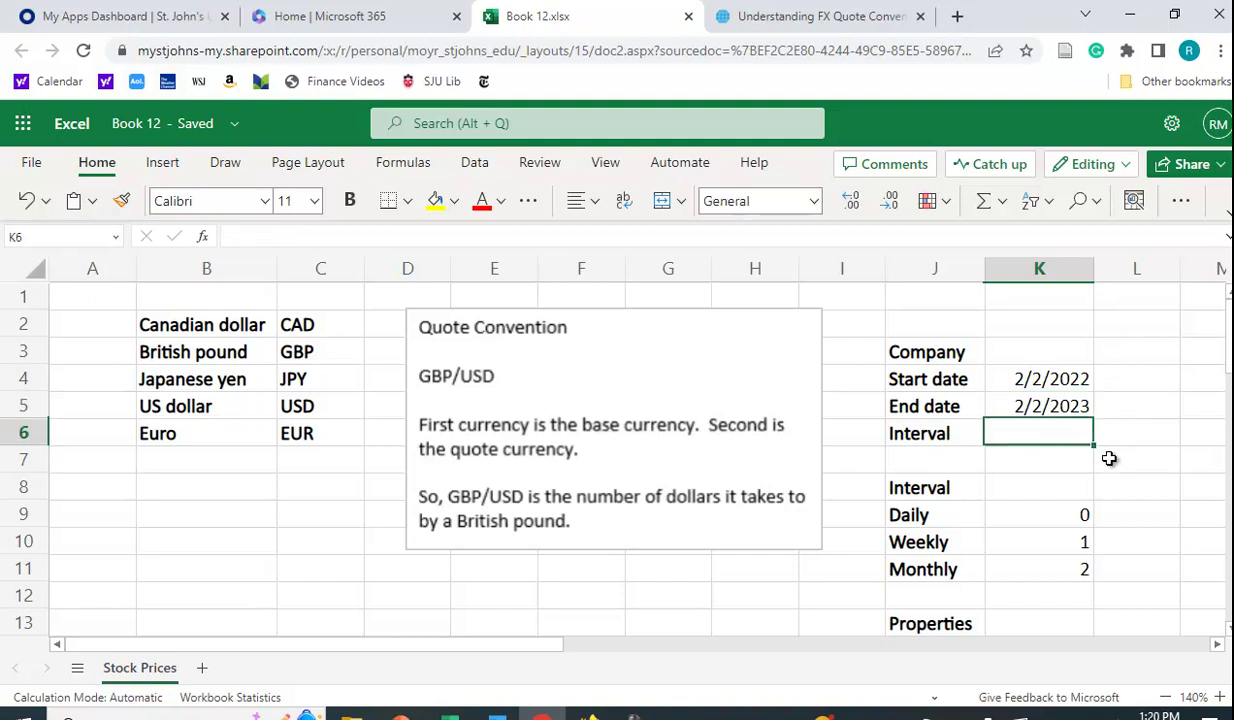
type("1")
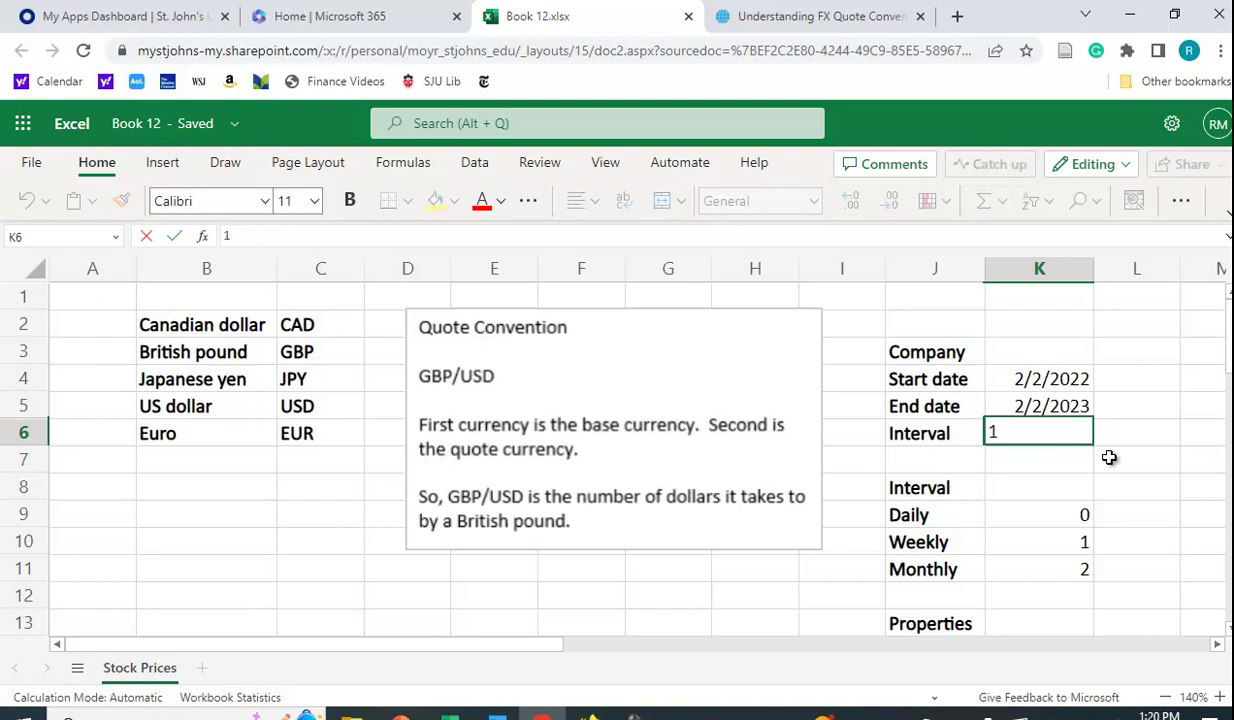
key("Return")
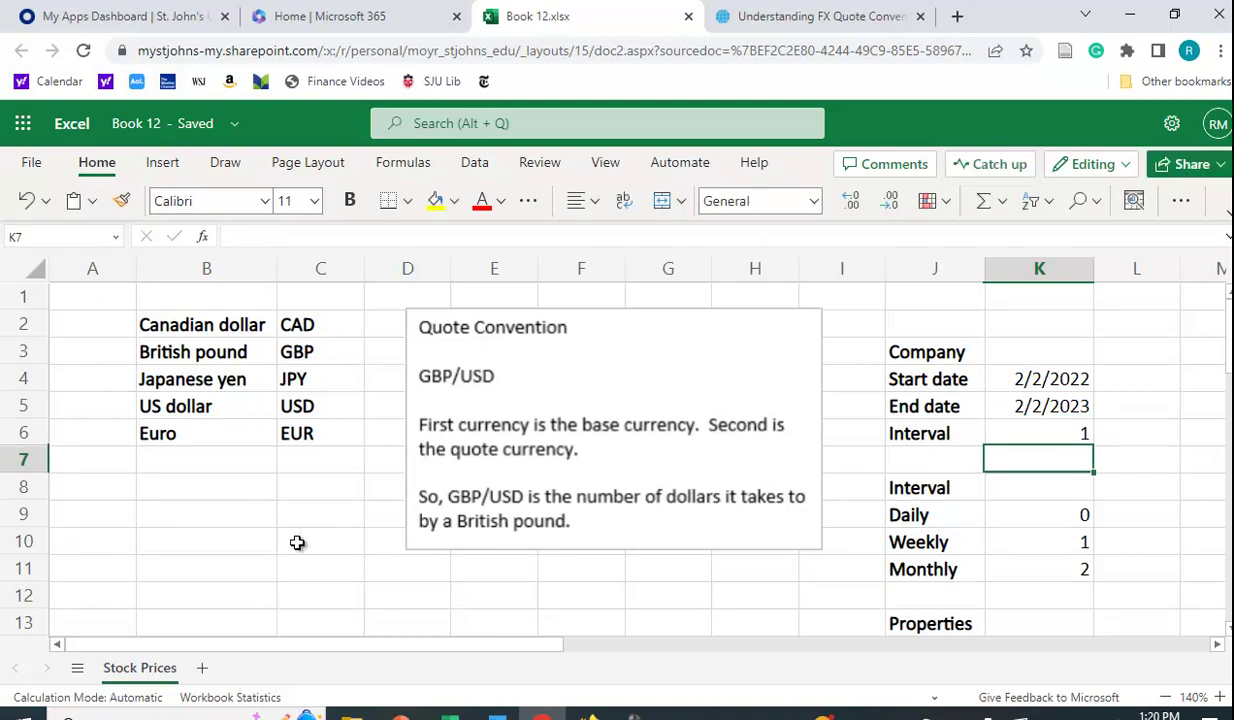
scroll(281, 561, "down", 3)
left_click(160, 520)
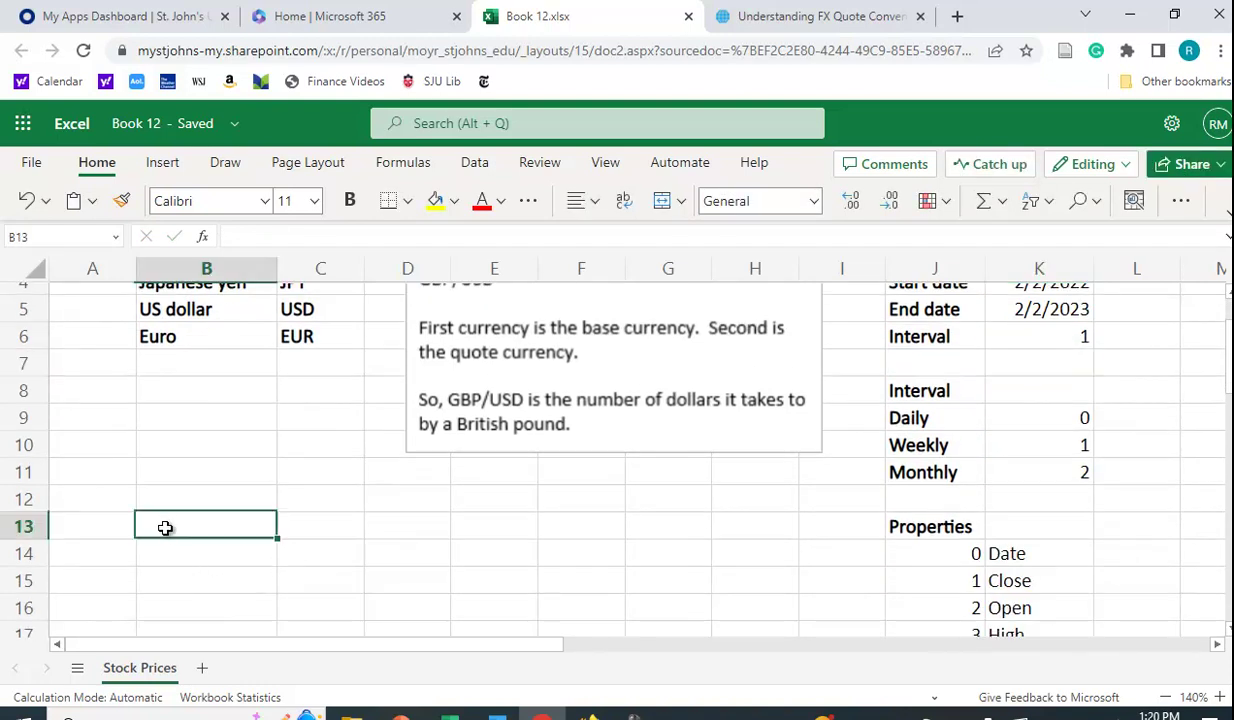
scroll(333, 615, "up", 3)
scroll(333, 617, "down", 3)
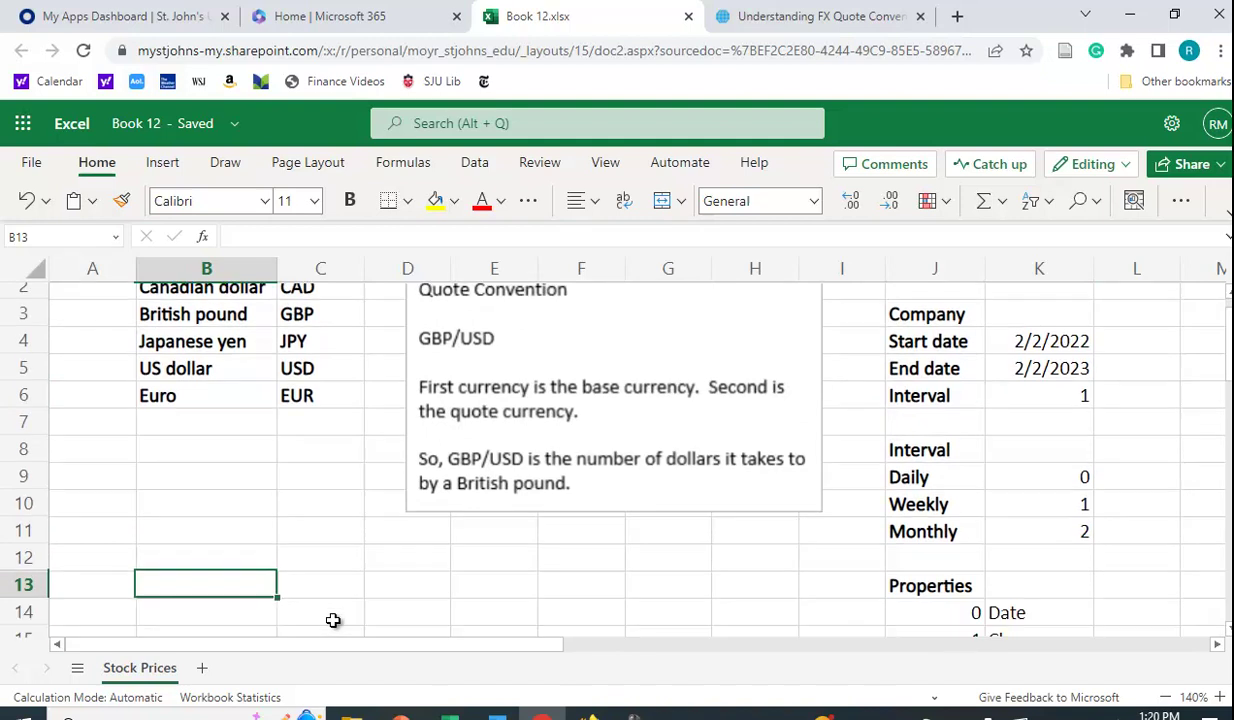
type("=stock")
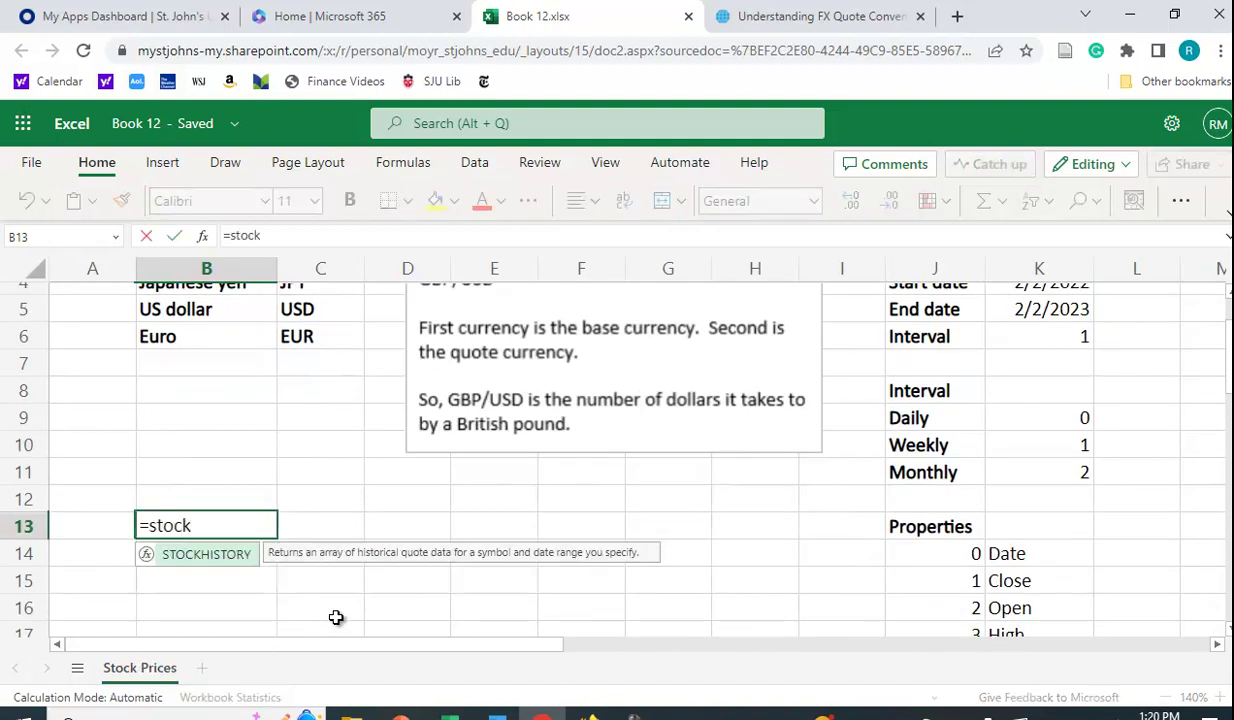
key("BackSpace")
key("BackSpace")
key("BackSpace")
key("Escape")
scroll(336, 617, "up", 2)
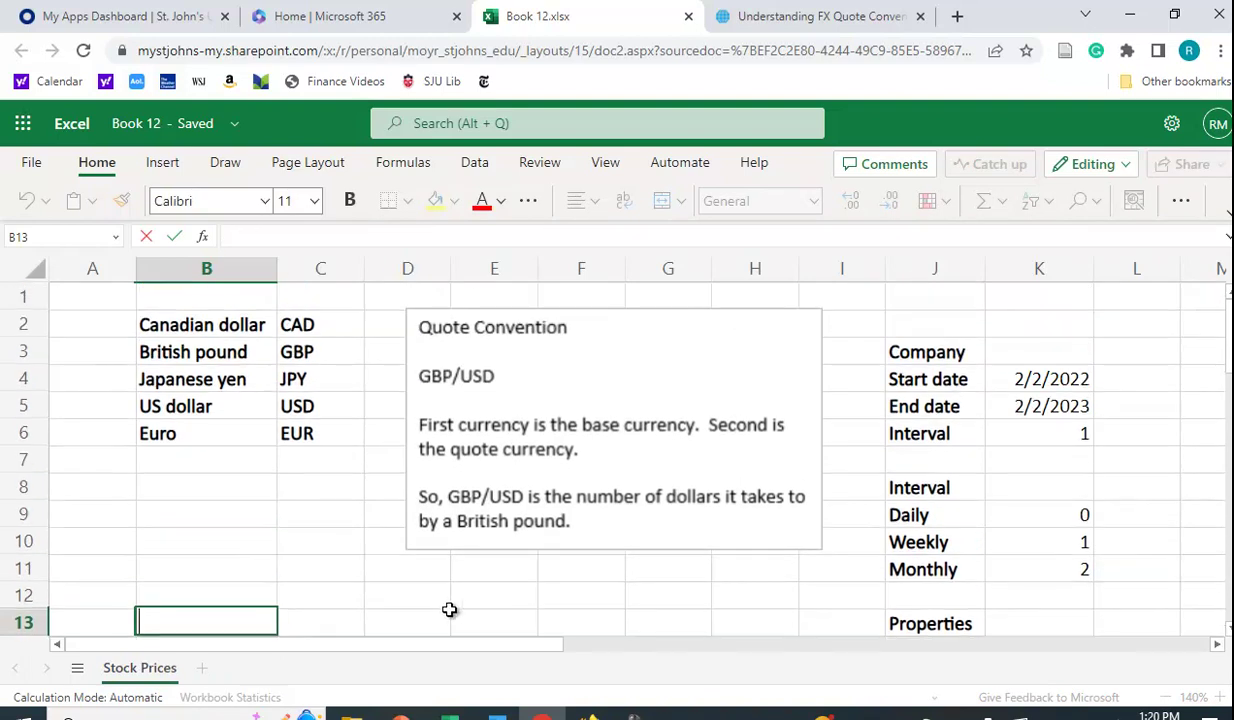
- Enter the currency pair gbp/usd beside the Company label in cell K3
left_click(1026, 354)
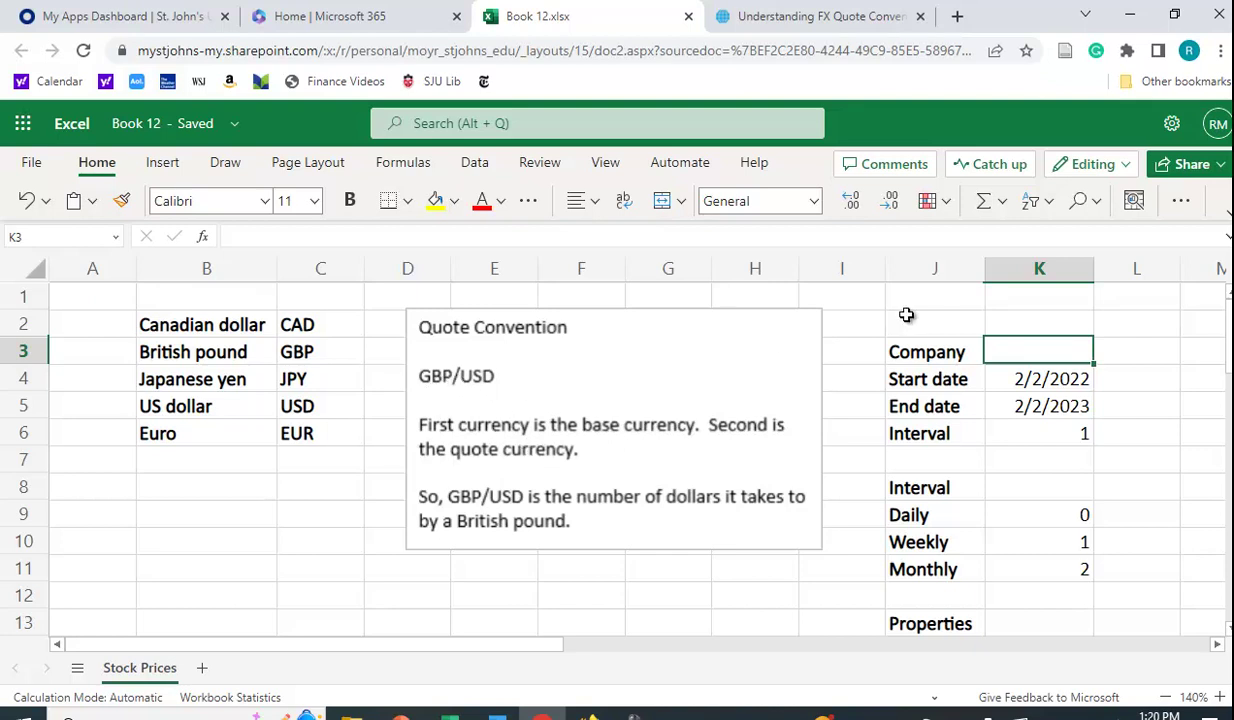
type("gbp")
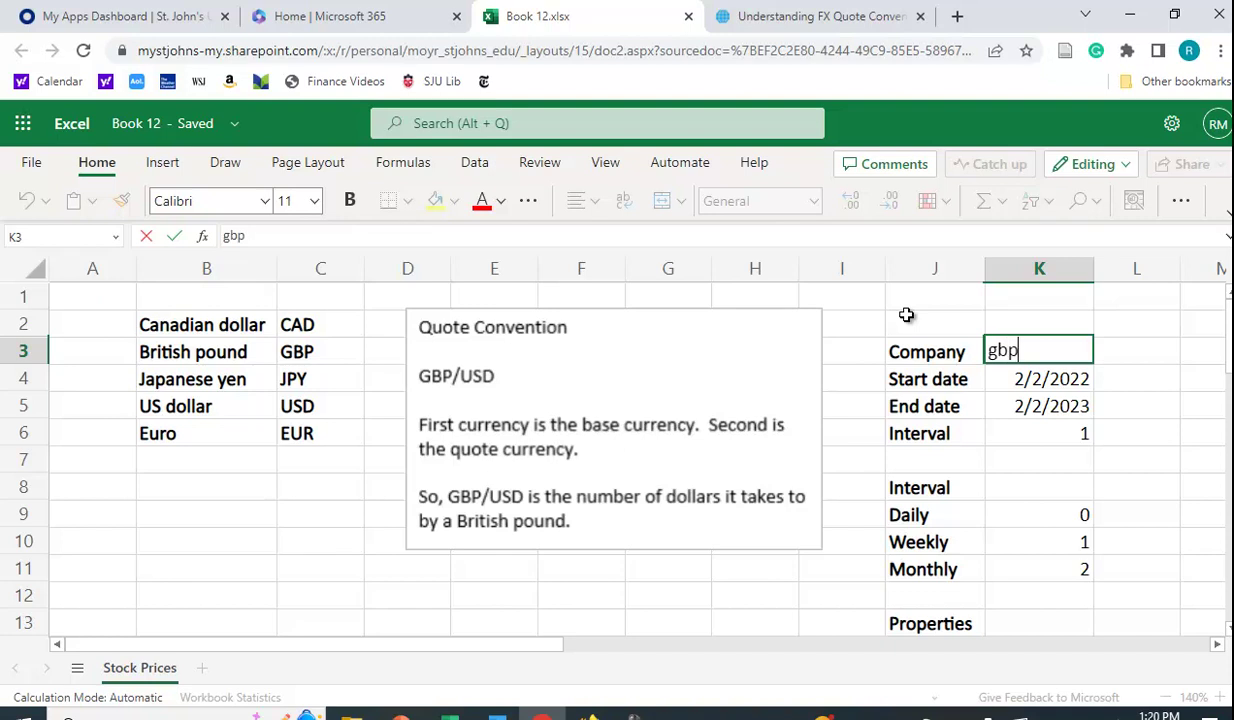
type("/usd")
- Begin a STOCKHISTORY formula in cell B13 with K3 as the stock argument
scroll(906, 315, "down", 3)
left_click(202, 431)
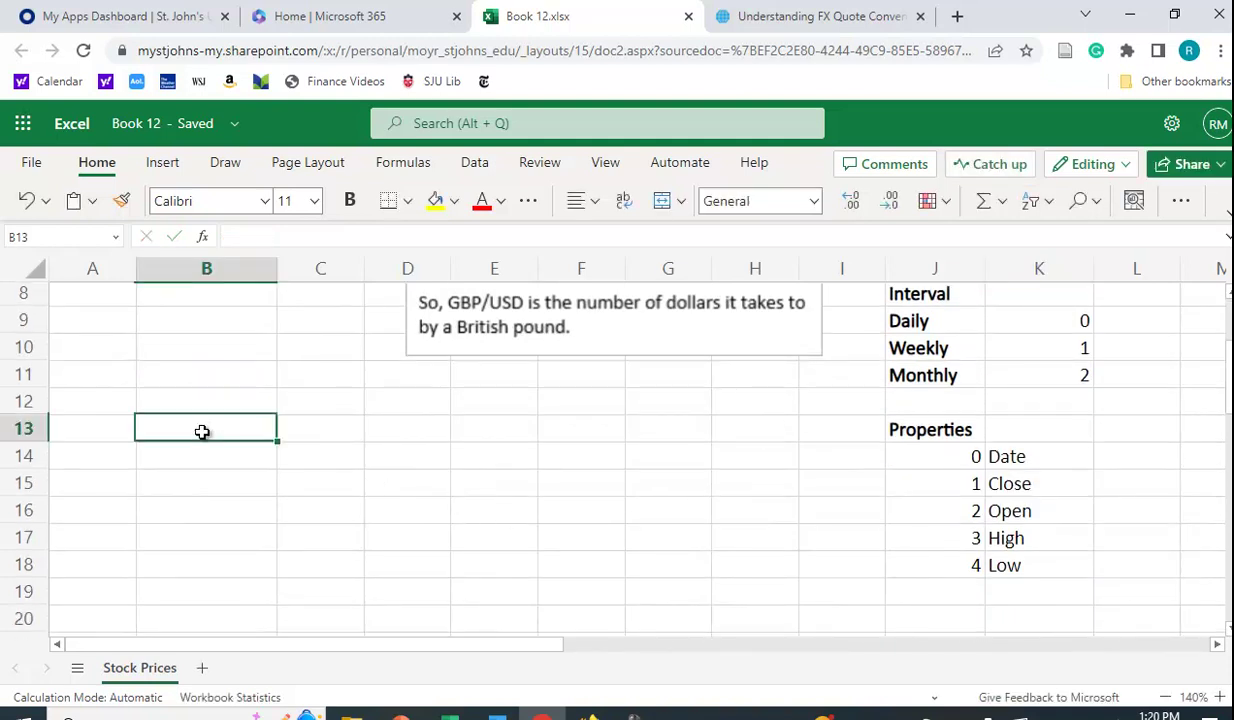
type("=stoc")
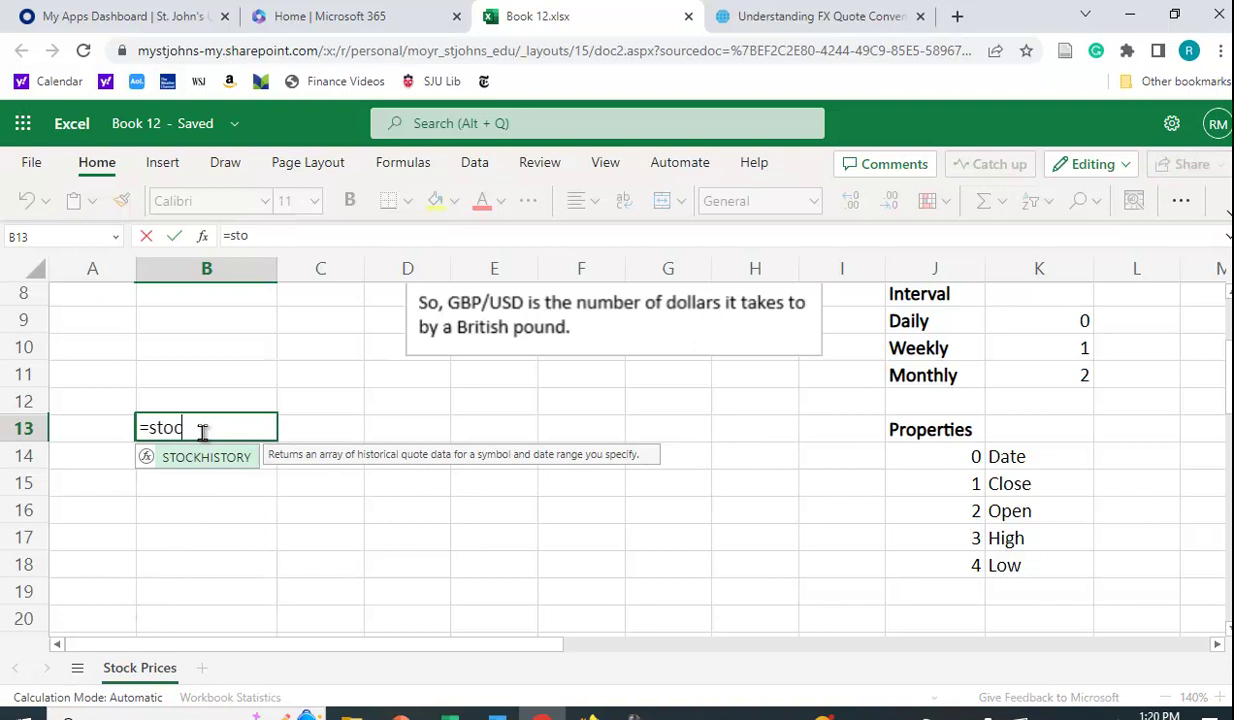
type("khistory(")
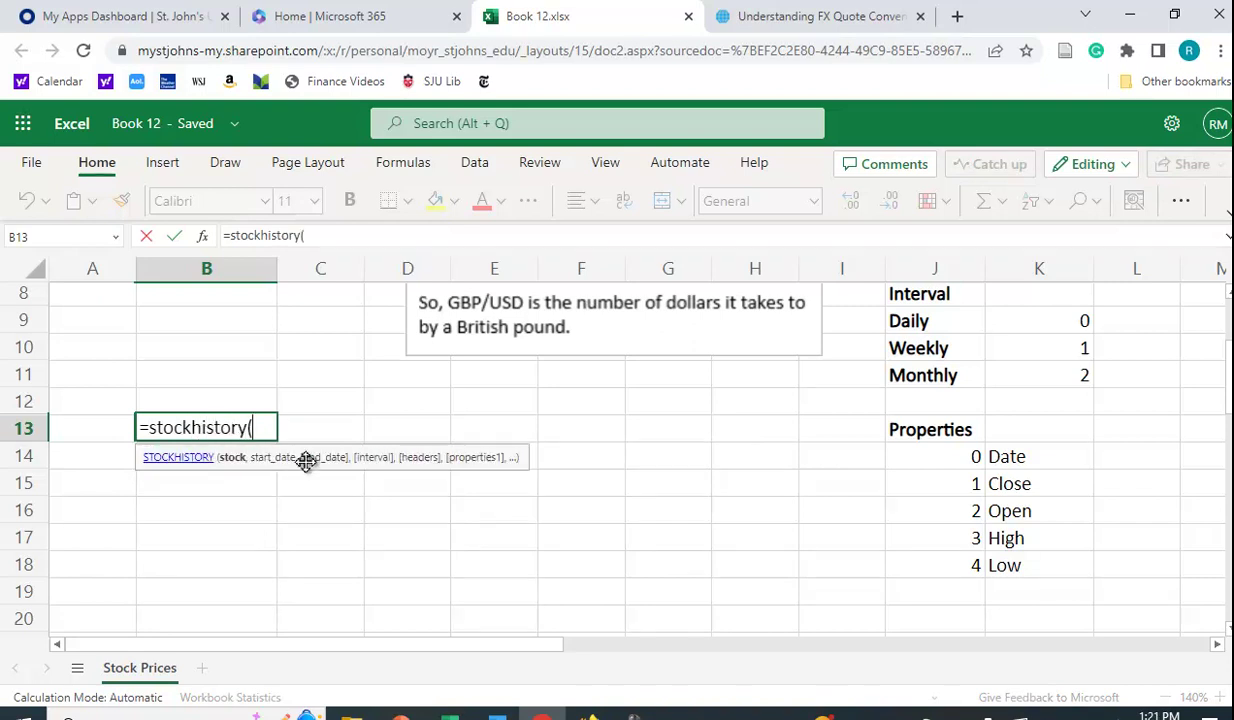
scroll(370, 520, "up", 3)
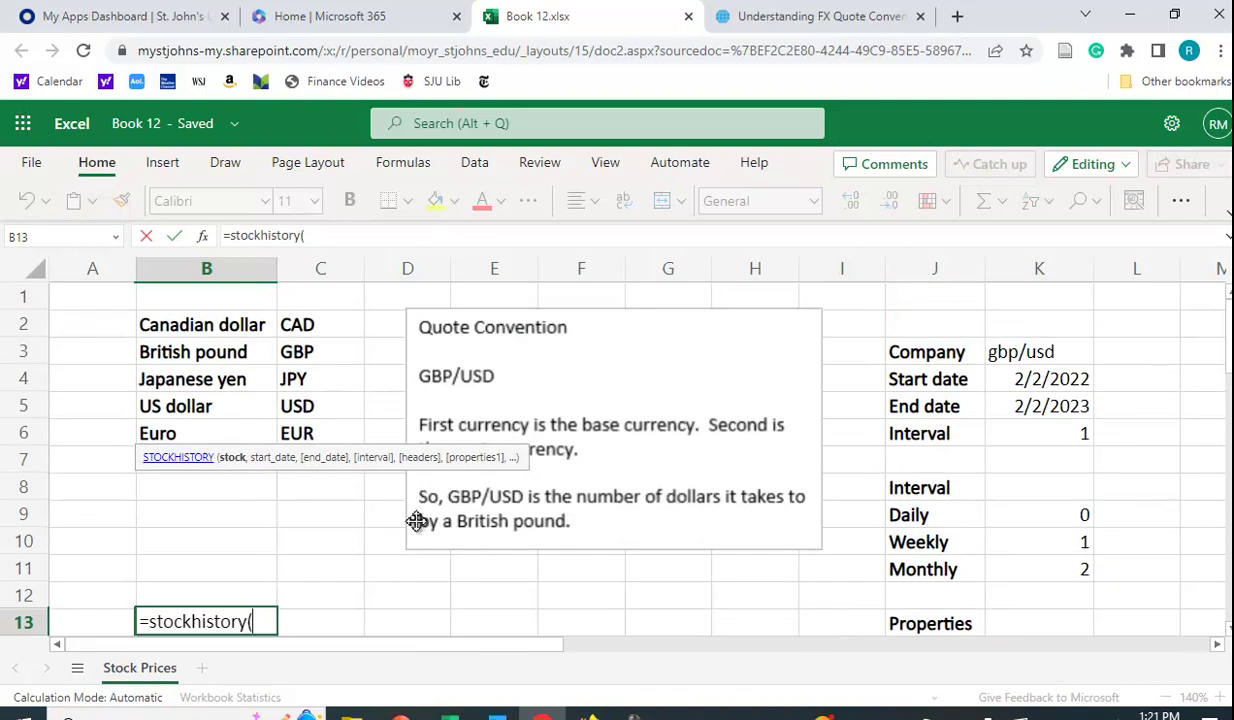
left_click(1028, 352)
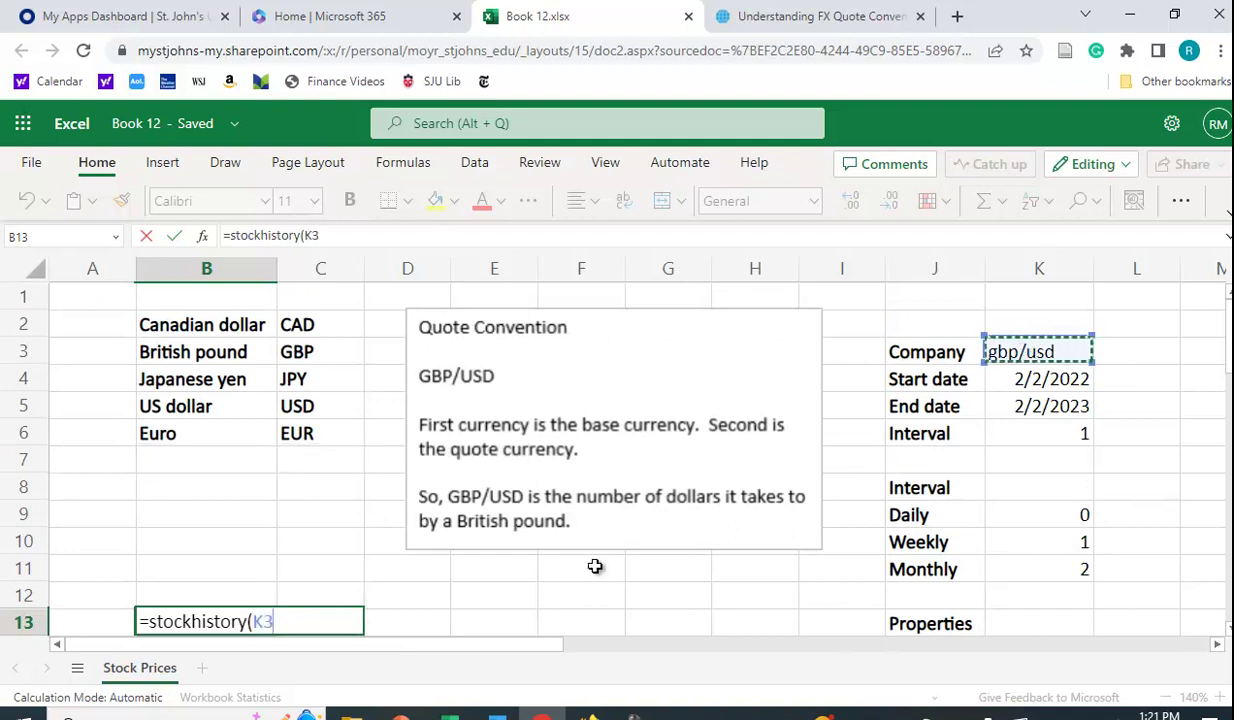
type(",")
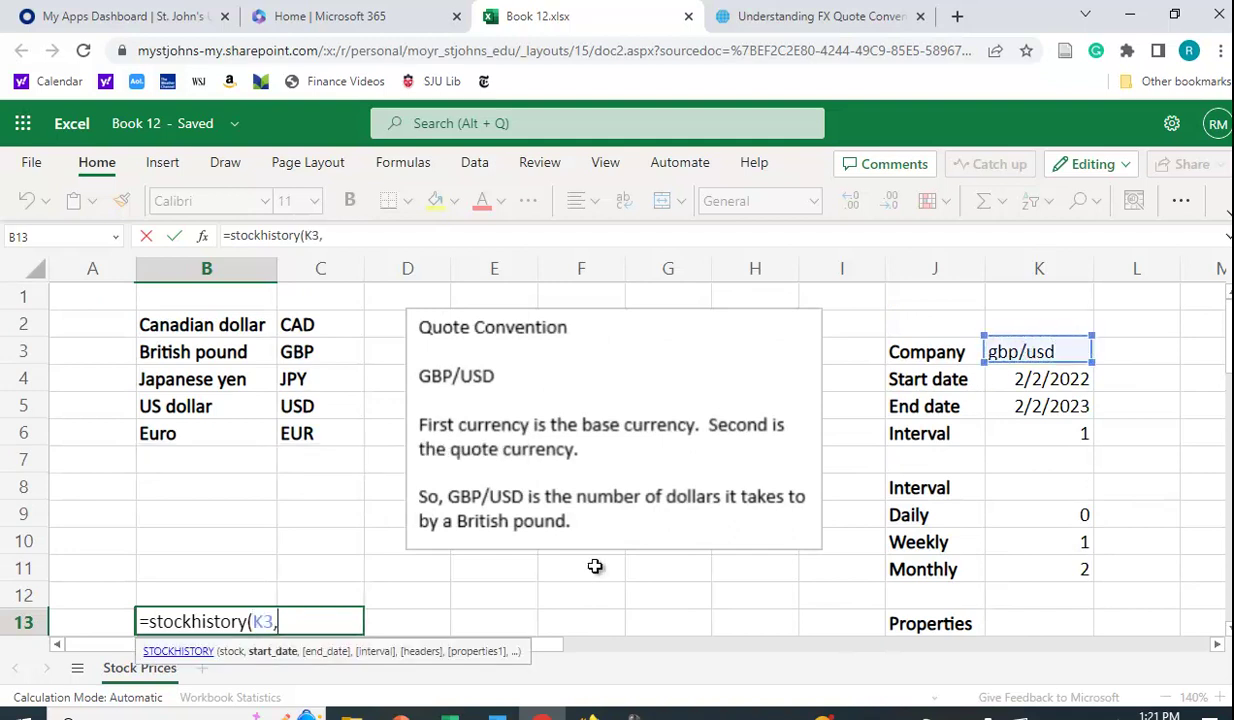
- Add K4 as start date, K5 as end date and K6 as interval to the STOCKHISTORY formula
left_click(1030, 381)
type(",")
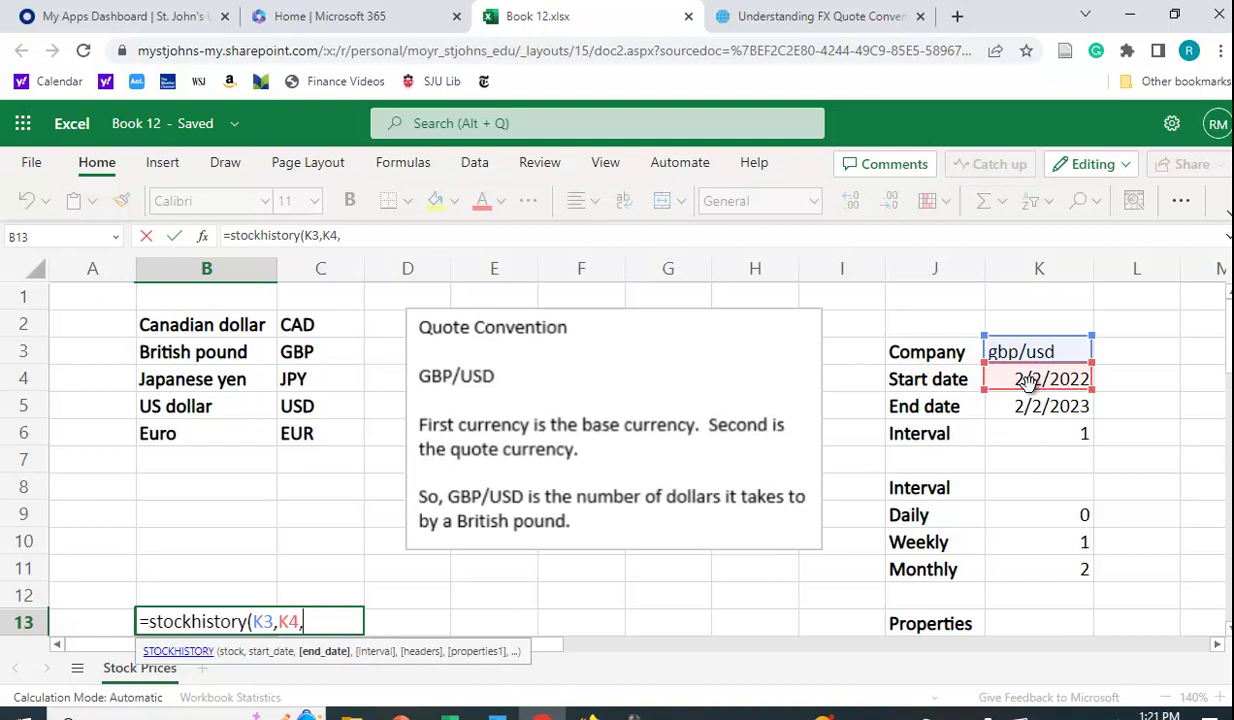
left_click(1066, 408)
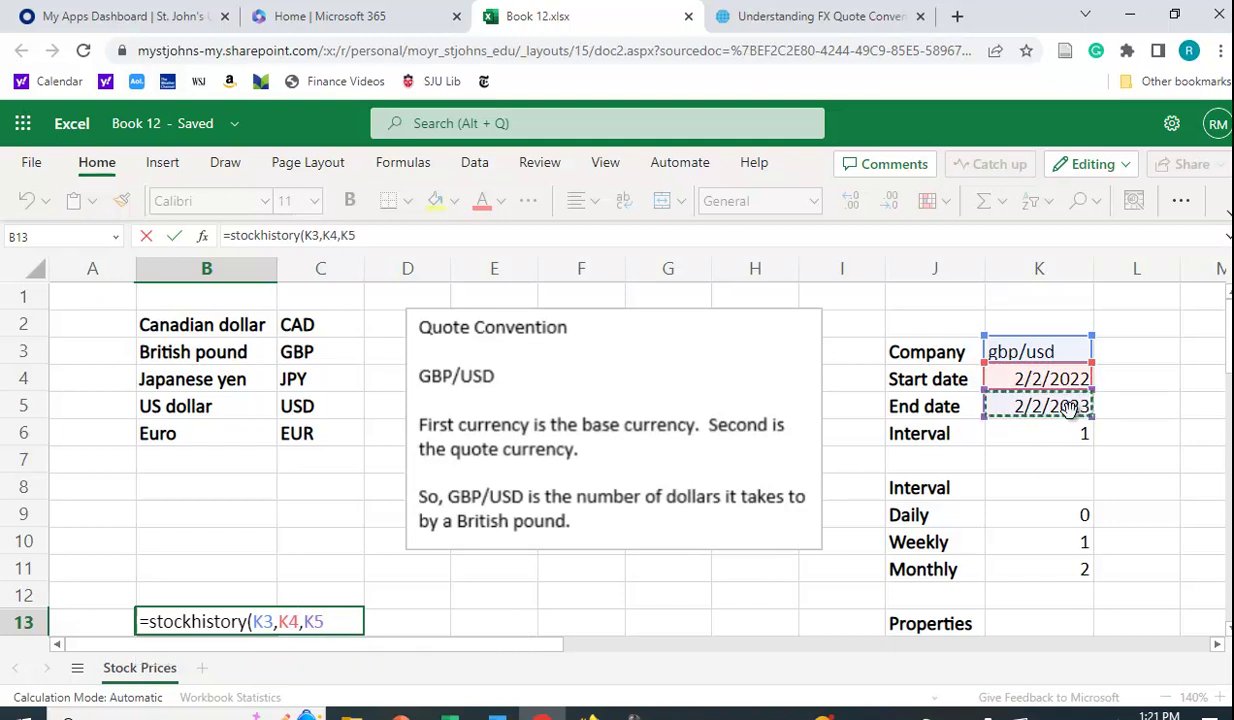
type(",")
left_click(1076, 434)
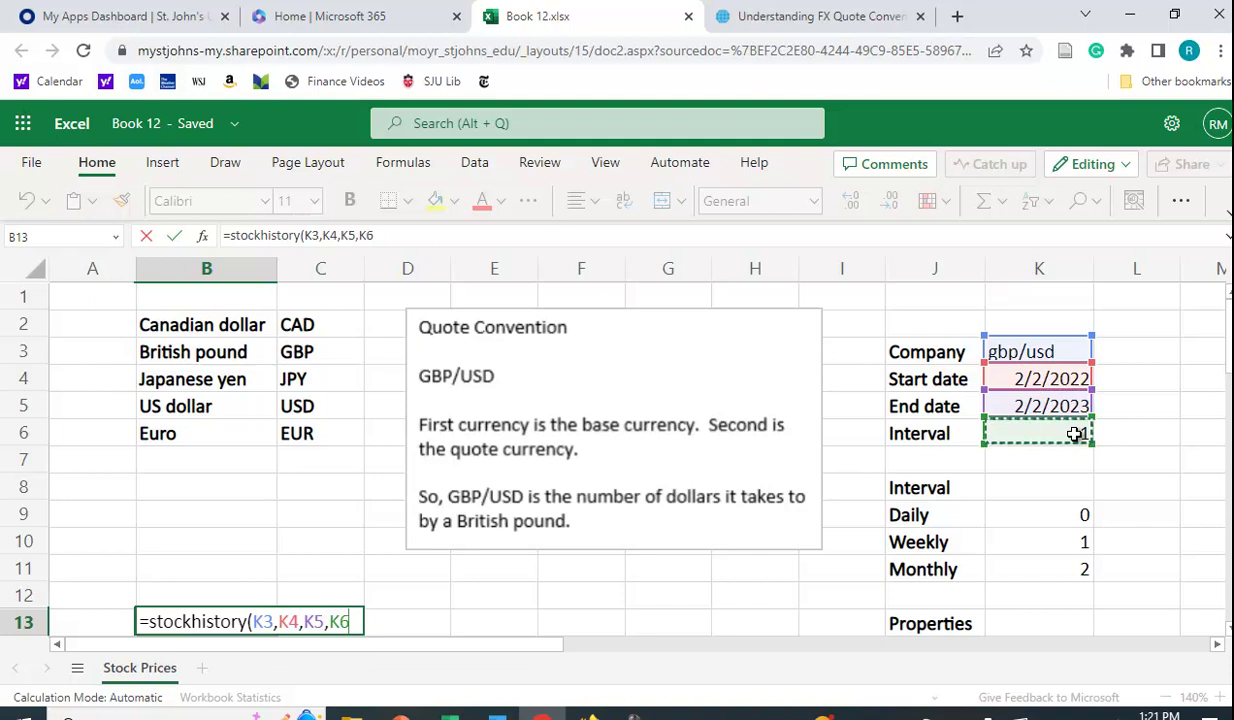
type(",")
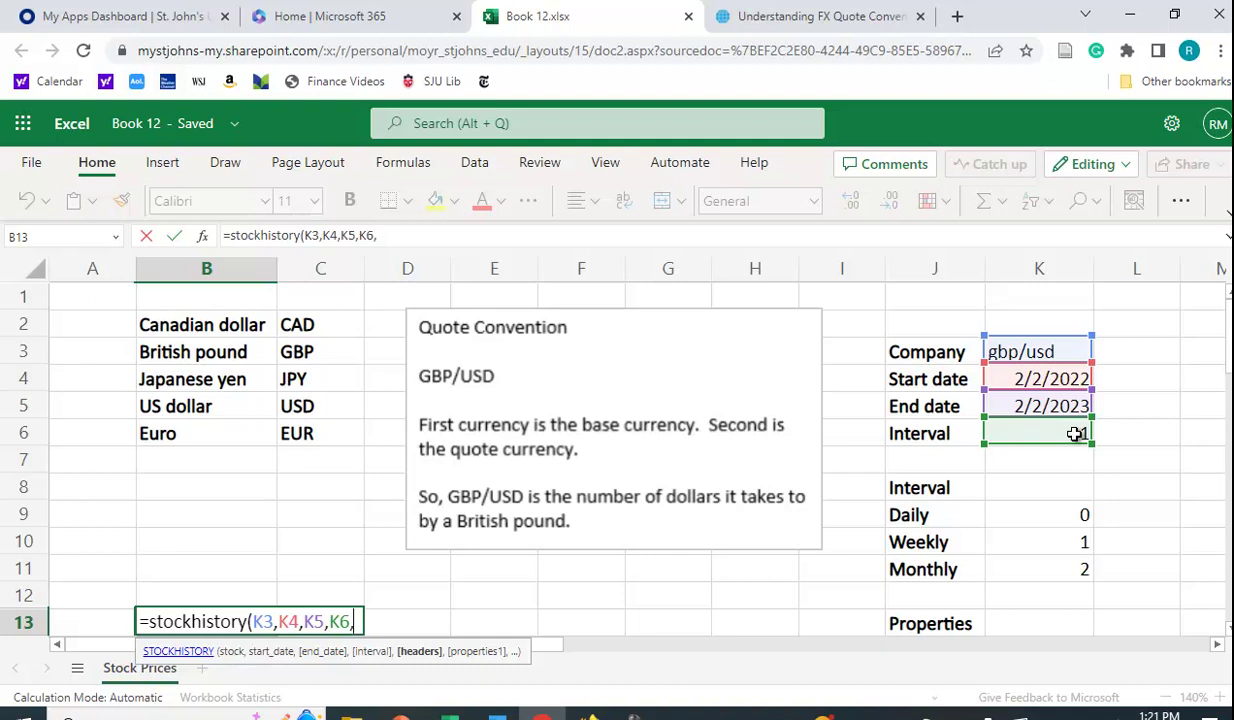
- Complete the STOCKHISTORY formula in B13 with headers set to 1 and properties 0, 1, 2, 3 and 4
type("1")
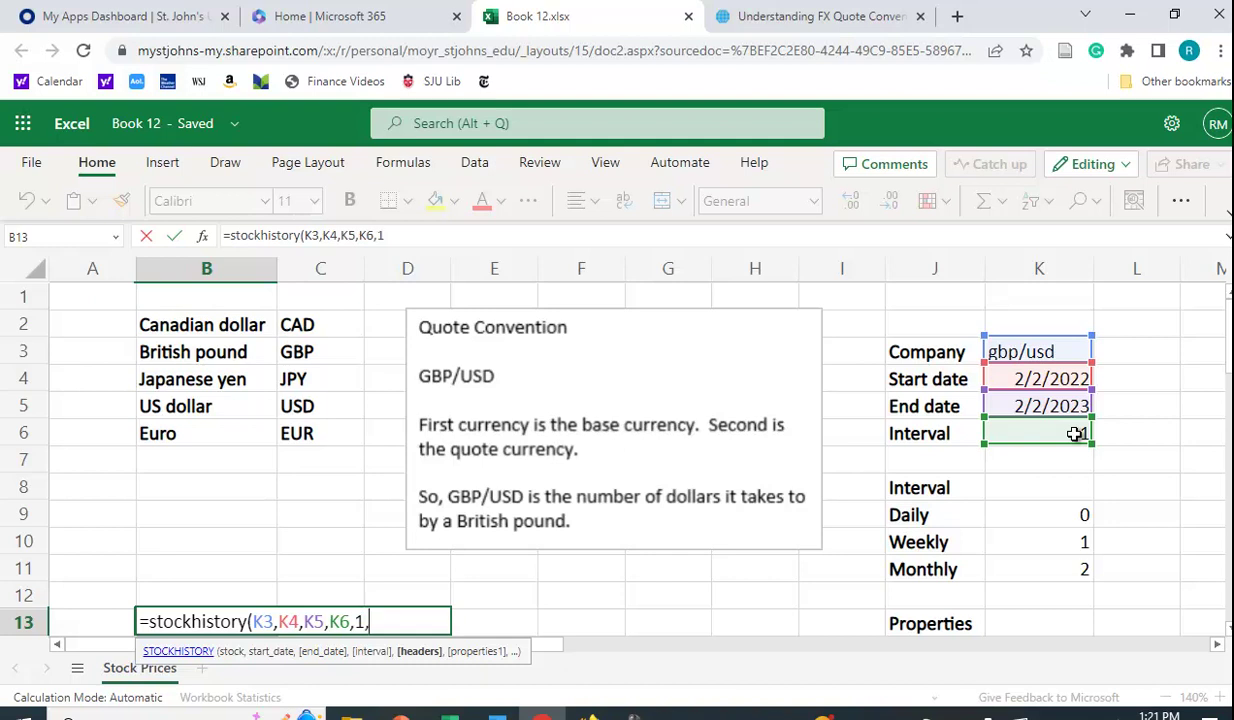
type(",")
scroll(1179, 386, "down", 3)
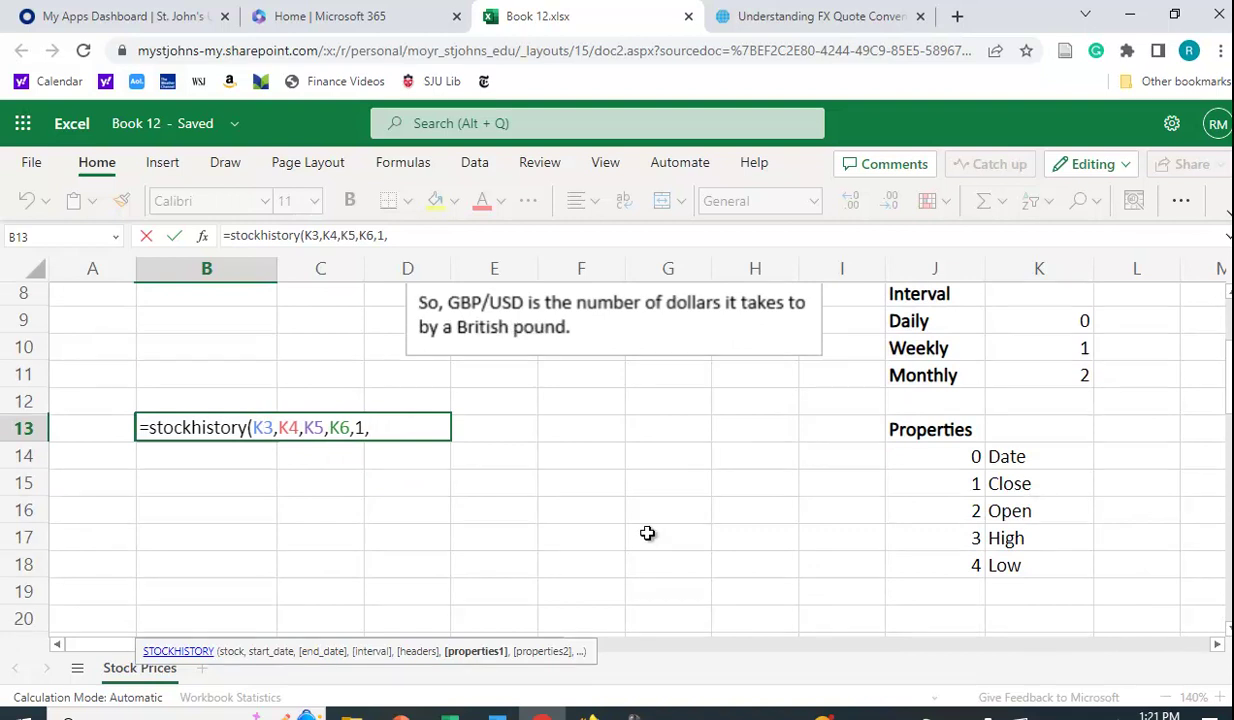
type("0,")
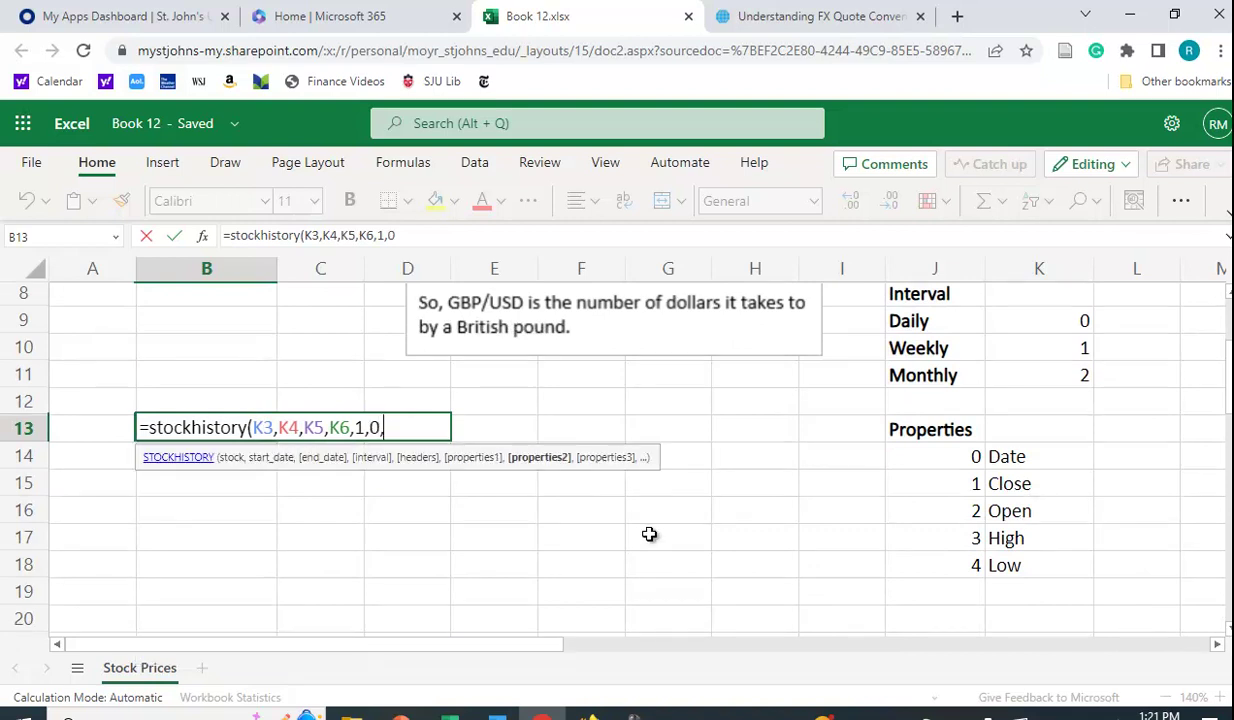
type("1,")
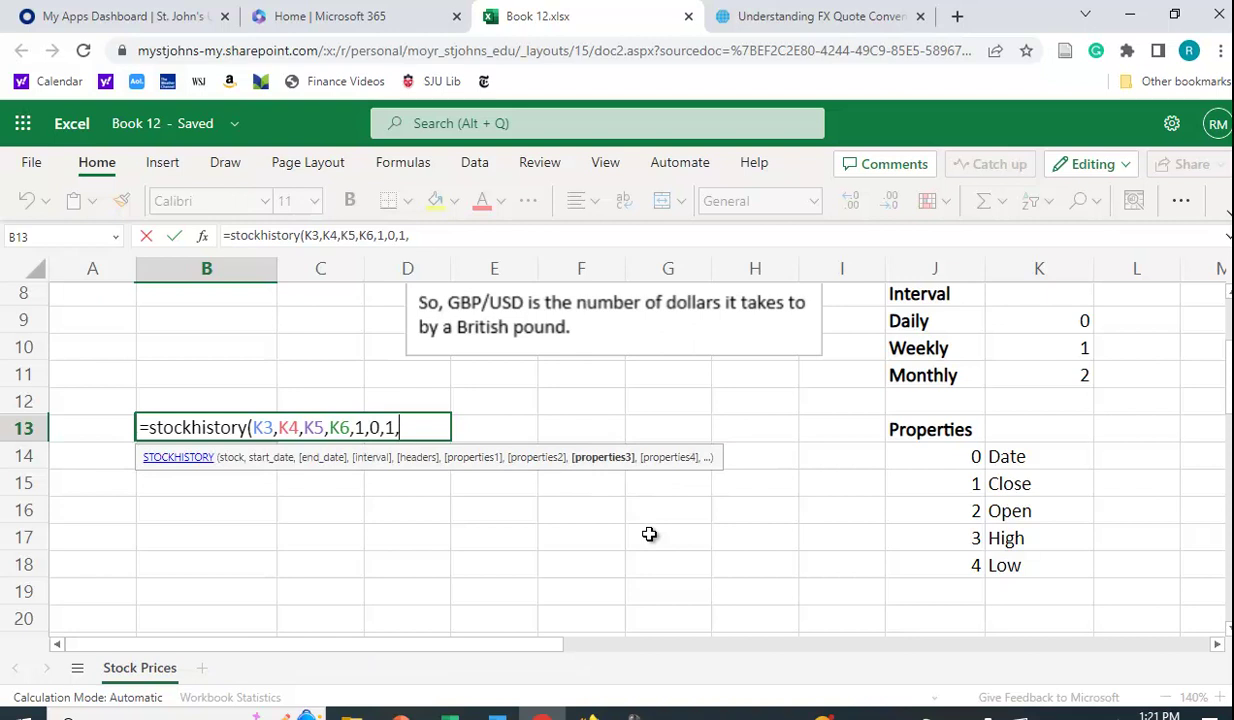
type("2,3,")
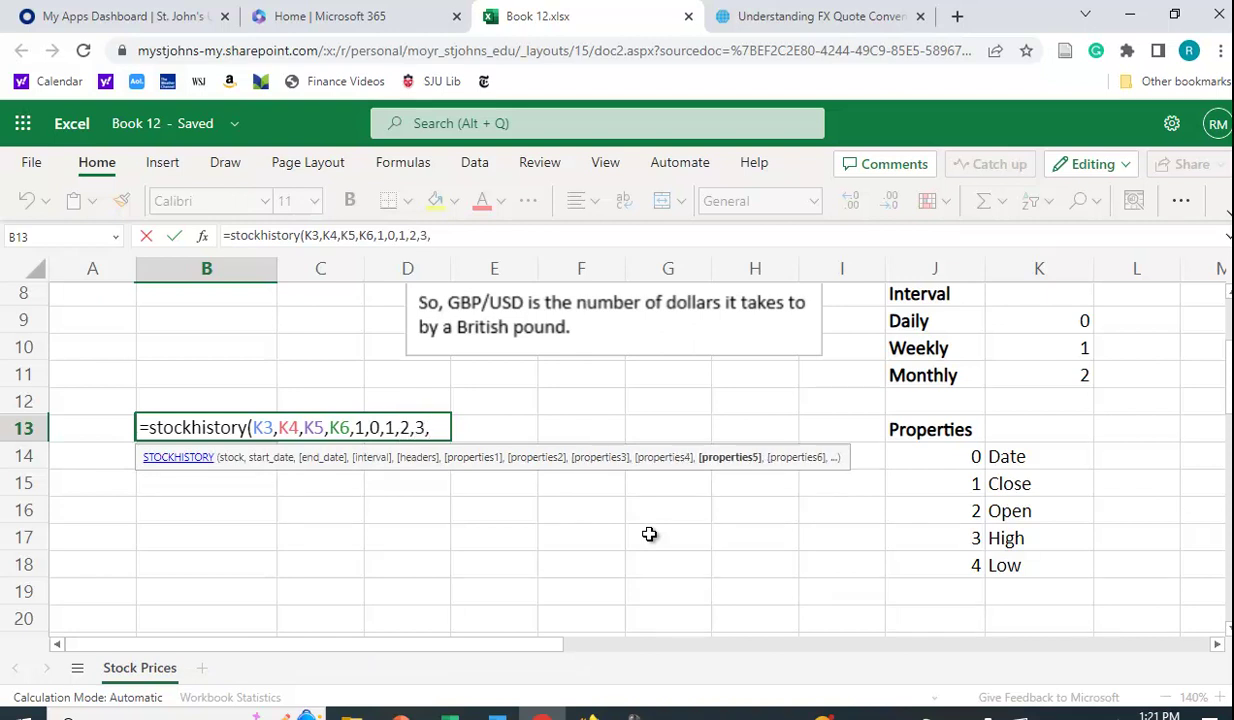
type("4)")
key("Return")
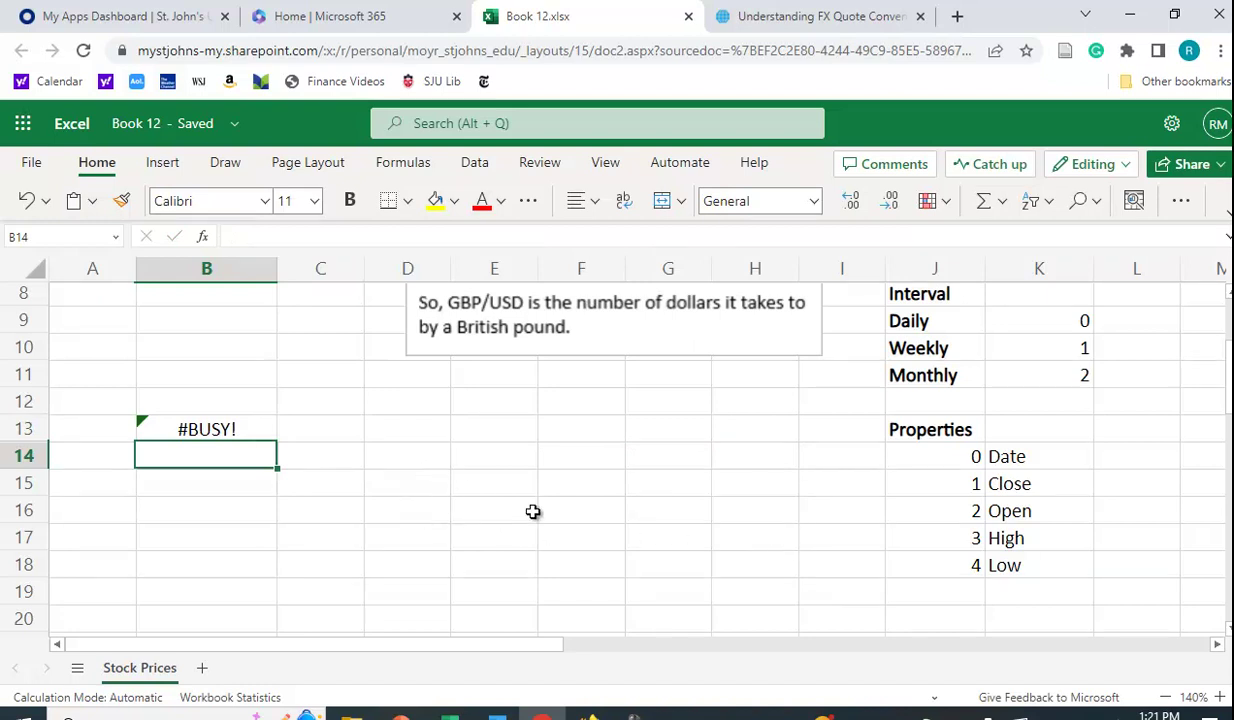
- Review the returned weekly GBP/USD table from its header row through its last date, including the input cells above
scroll(556, 497, "up", 2)
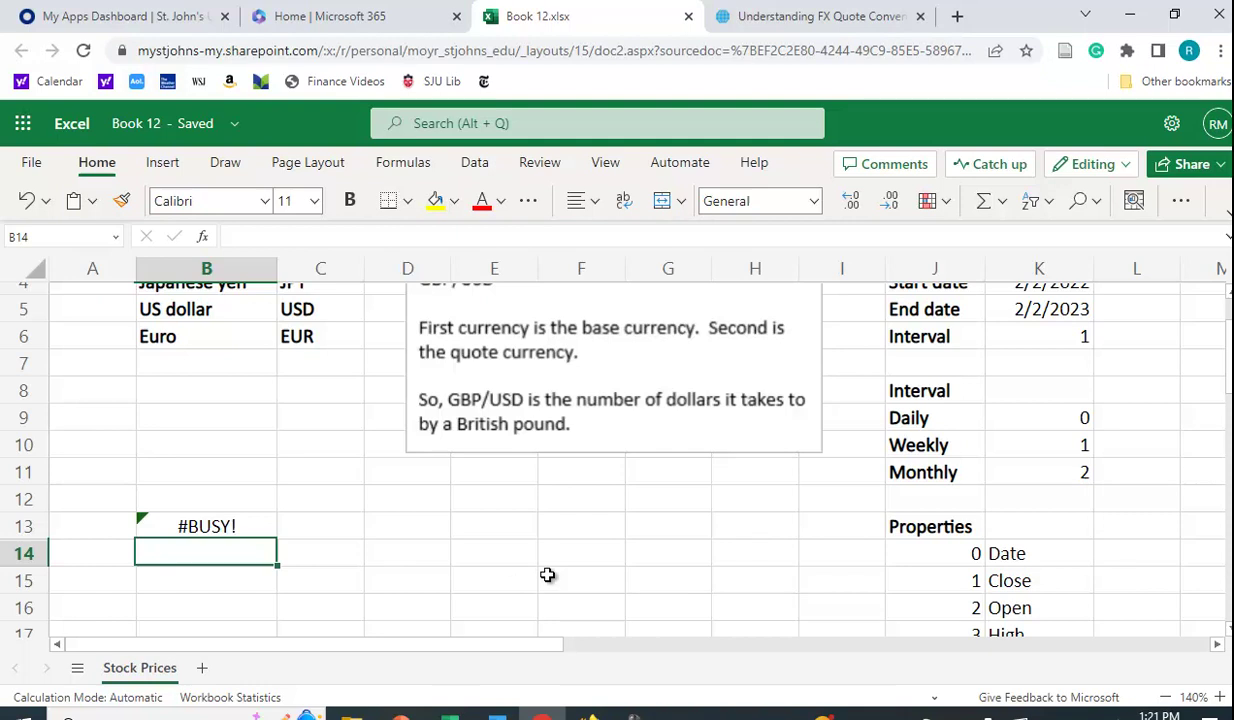
scroll(548, 575, "up", 1)
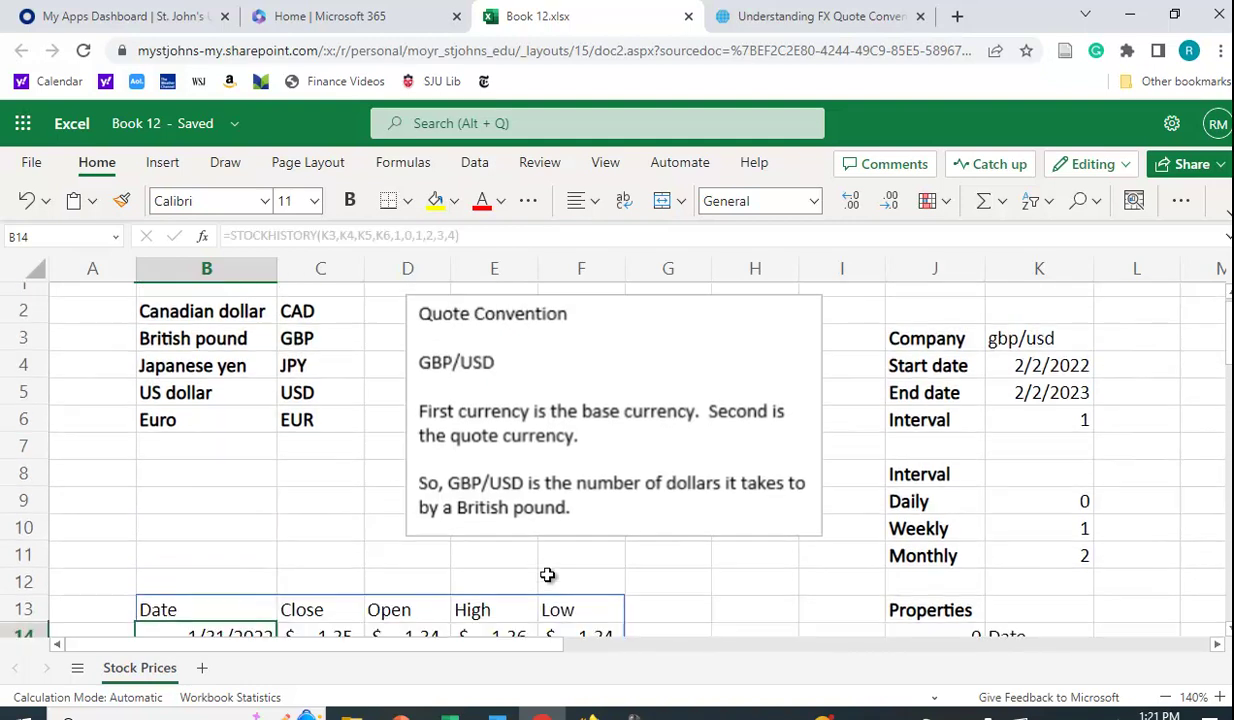
scroll(600, 575, "down", 2)
scroll(630, 575, "down", 2)
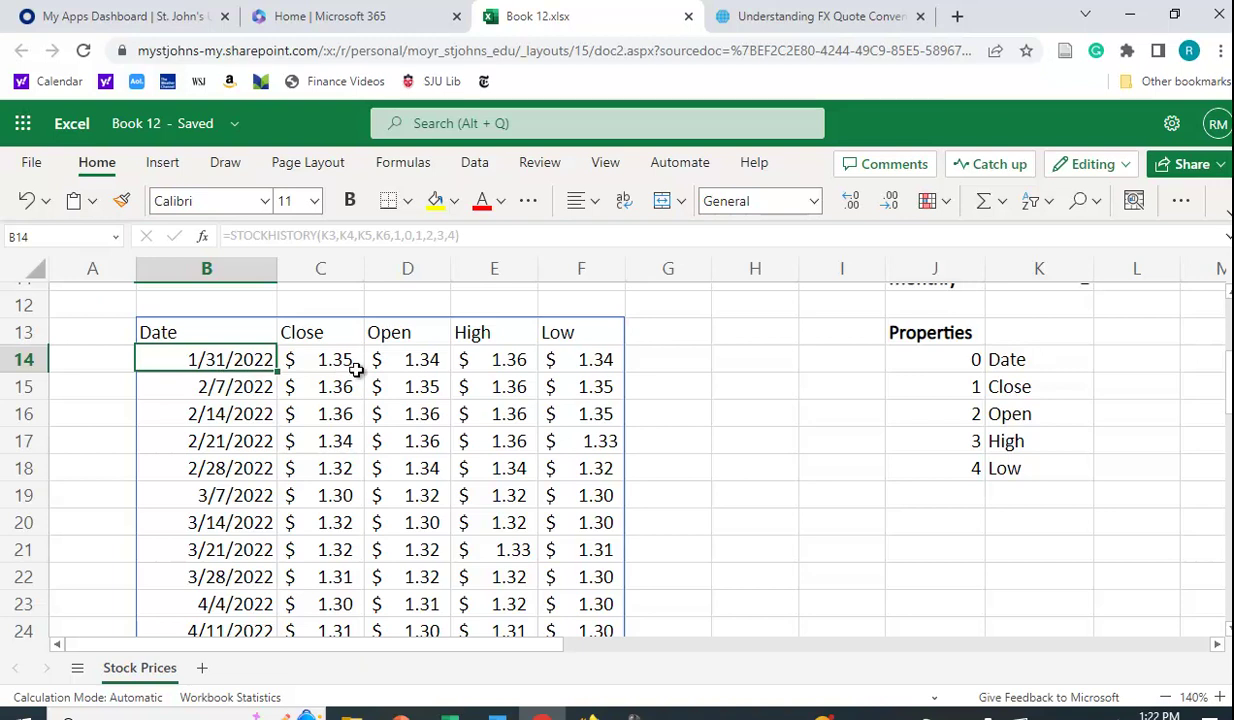
scroll(355, 370, "down", 10)
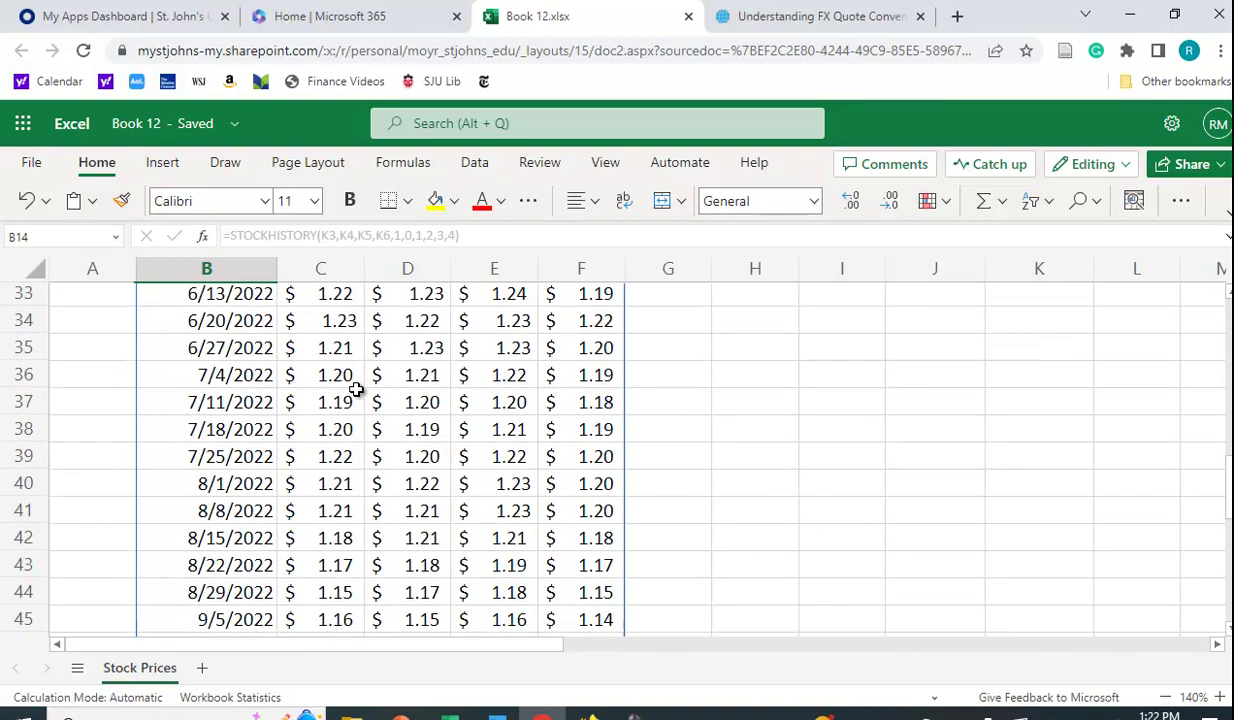
scroll(350, 395, "down", 8)
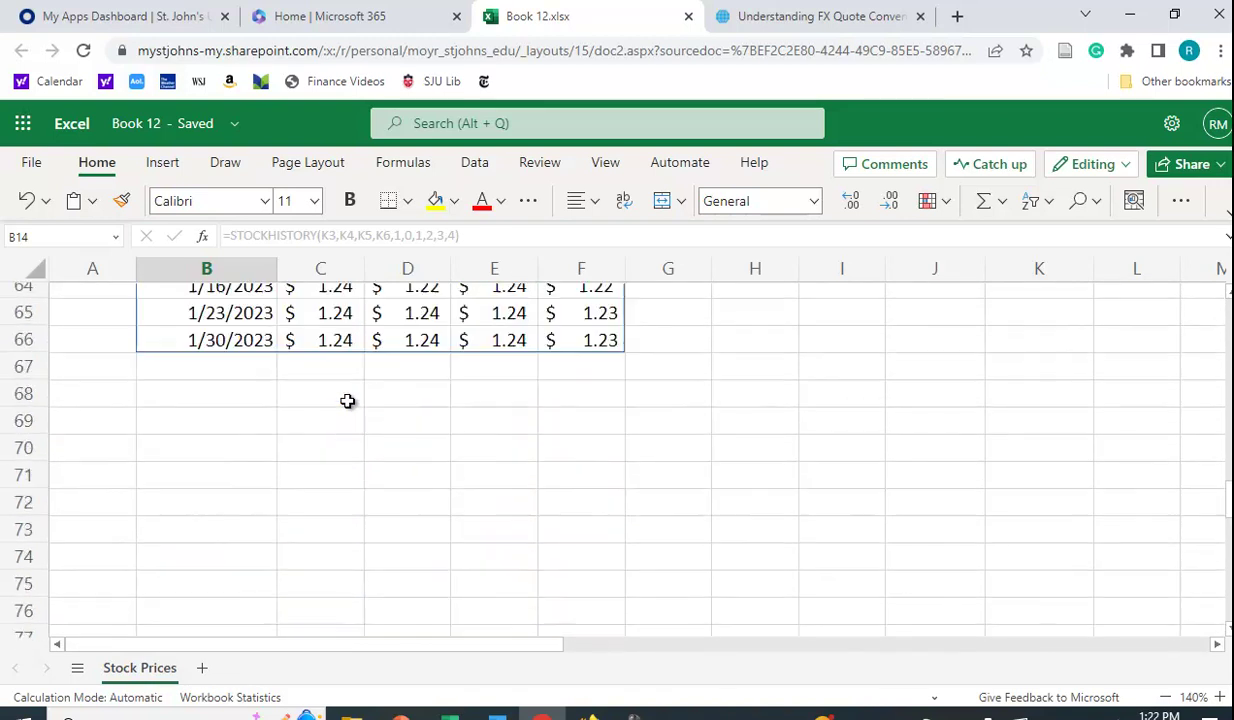
scroll(344, 402, "up", 1)
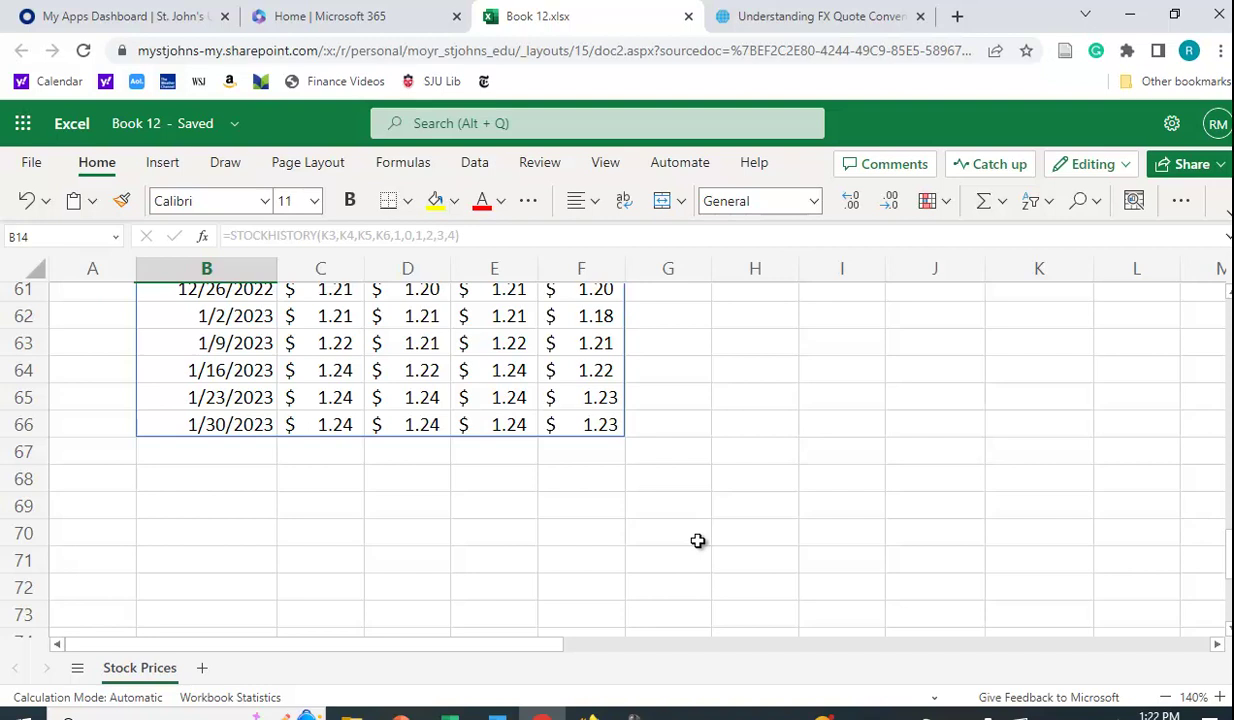
scroll(713, 552, "up", 5)
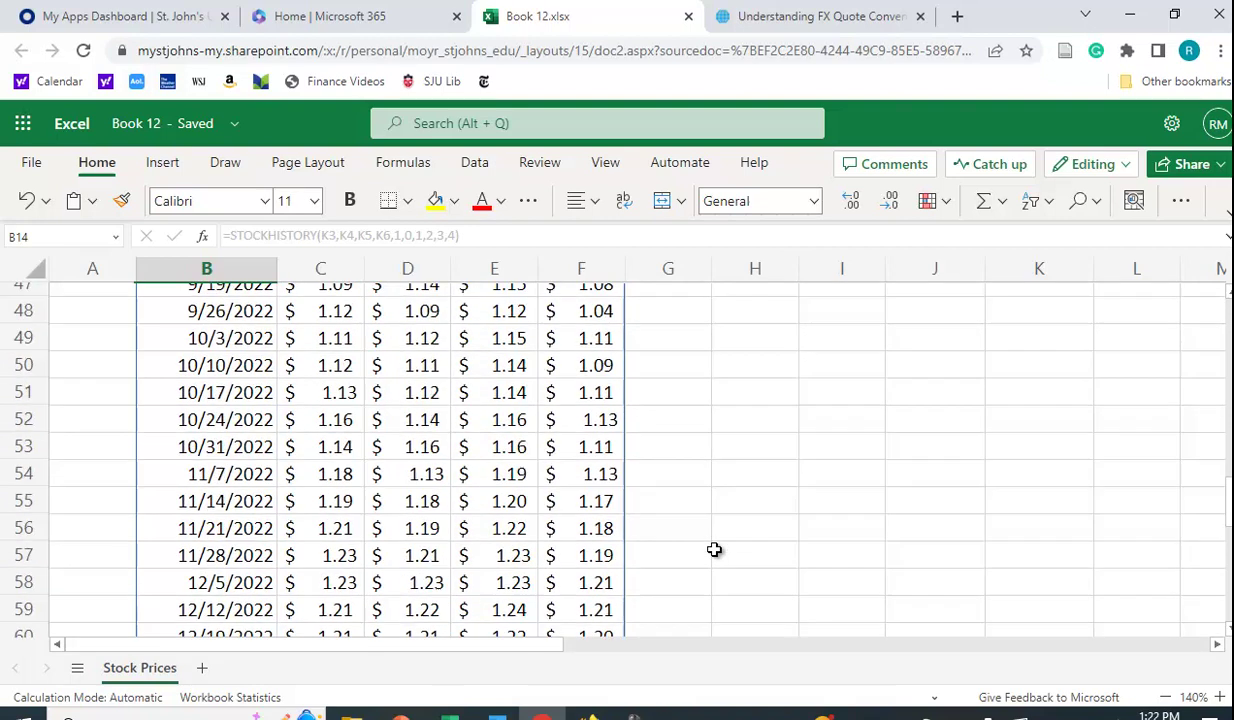
scroll(732, 557, "up", 15)
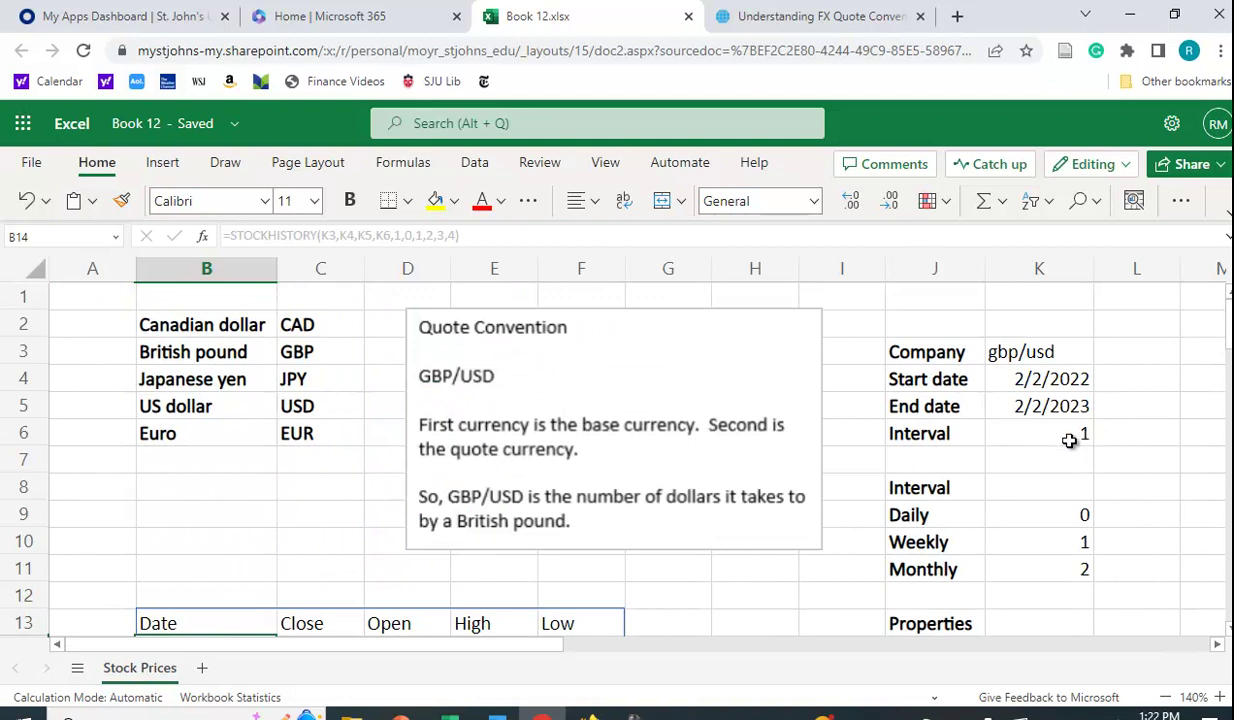
- Change the interval in cell K6 to 2 for monthly data and check the recalculated exchange rate table
left_click(1030, 428)
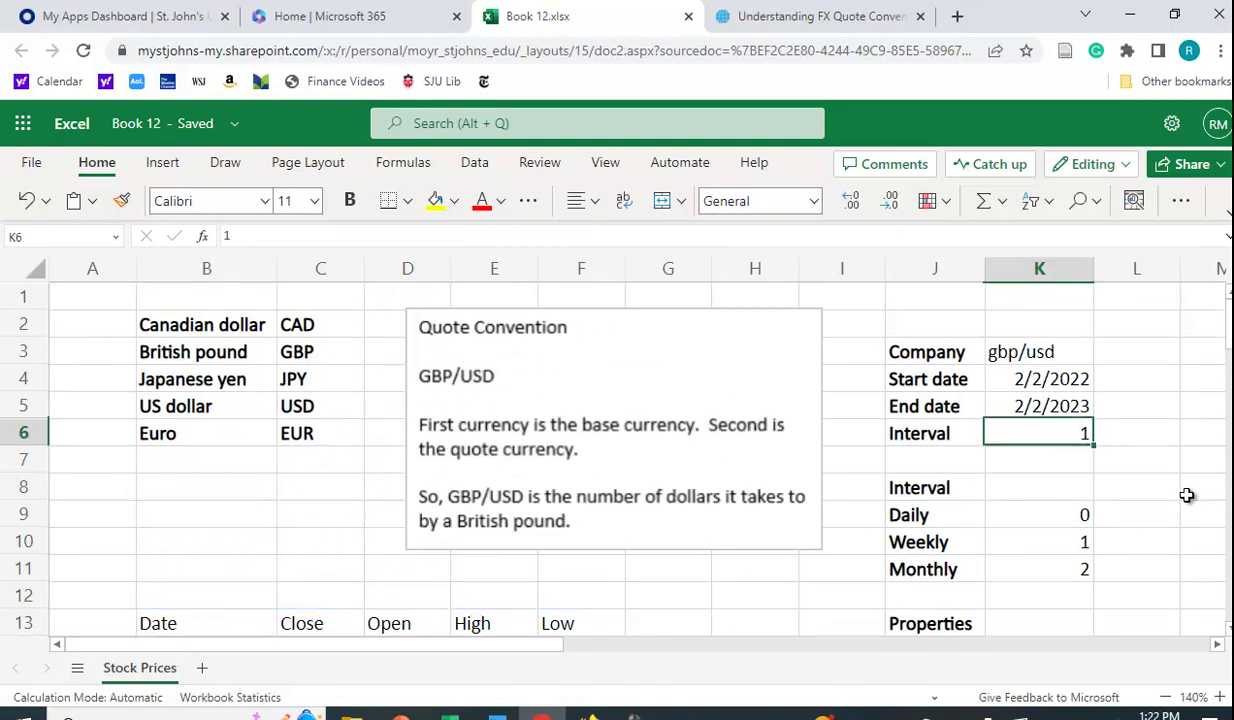
type("2")
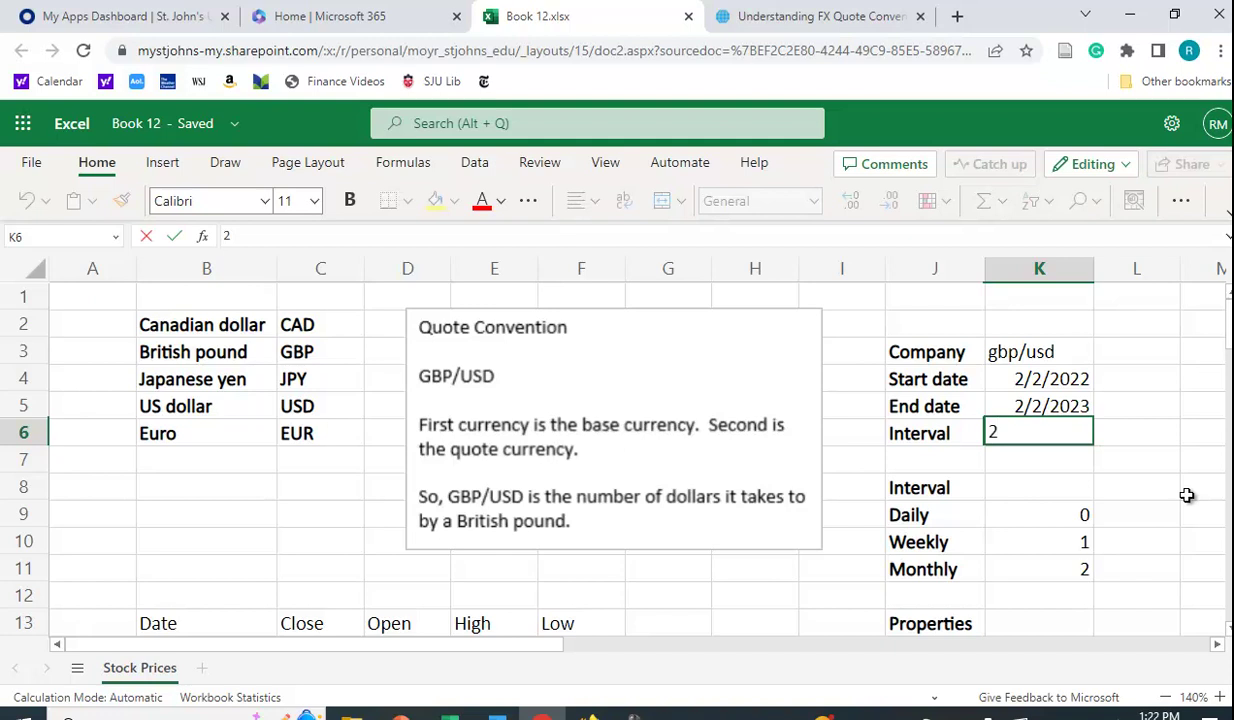
key("Return")
scroll(796, 543, "down", 4)
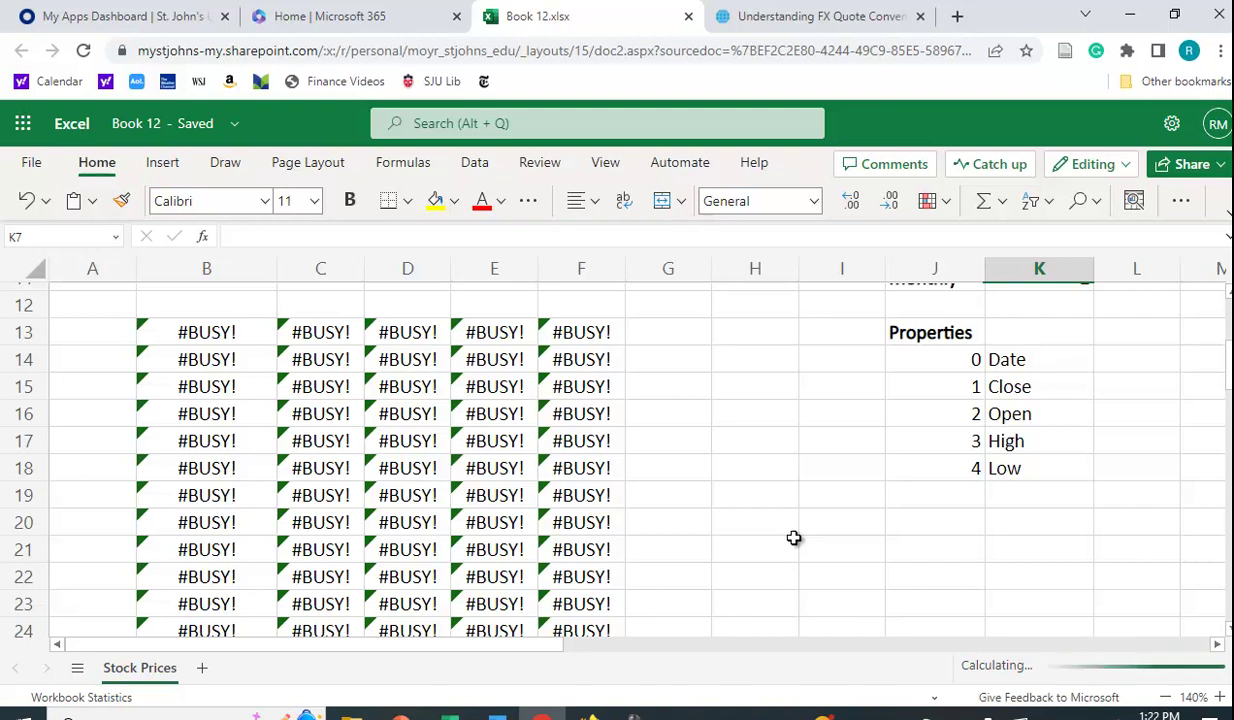
scroll(777, 518, "up", 1)
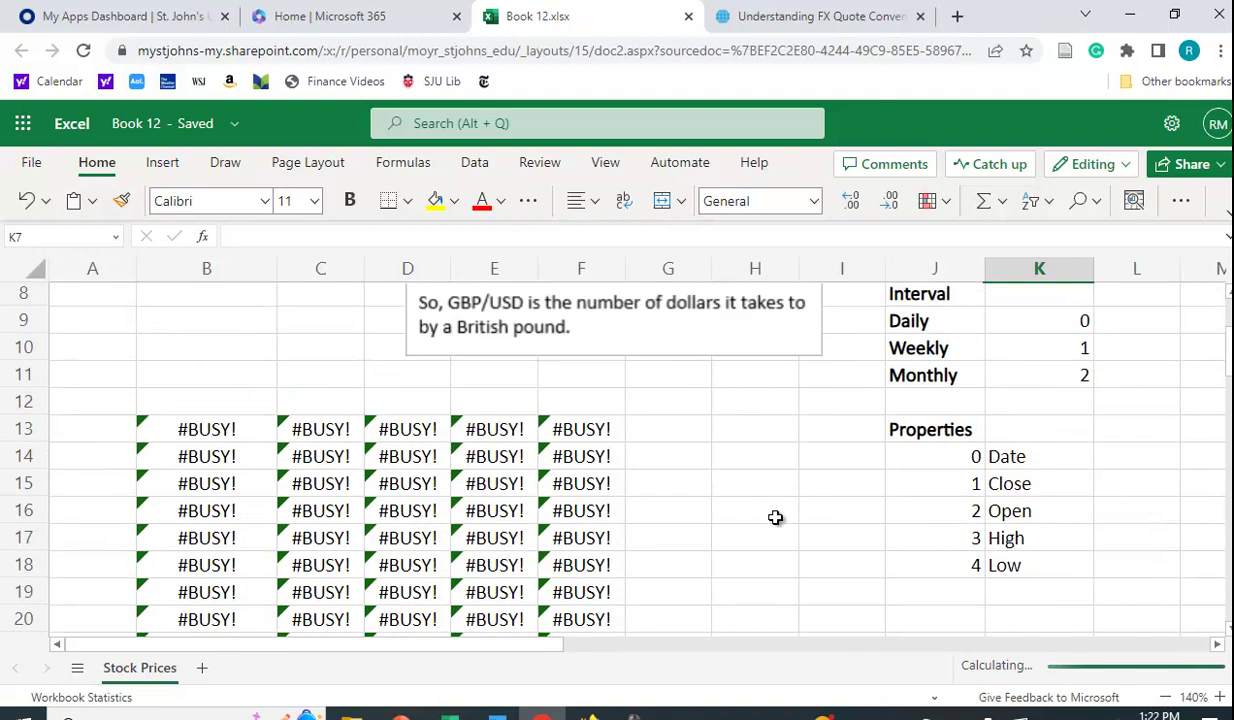
scroll(775, 517, "up", 1)
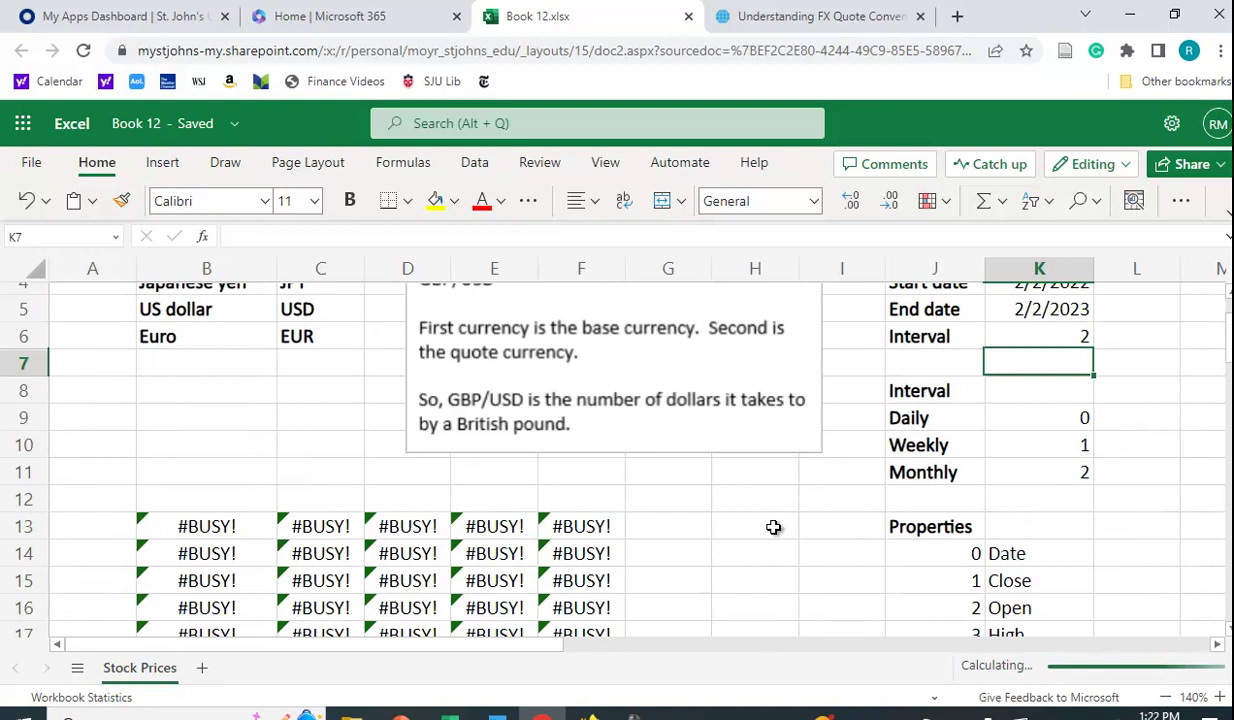
scroll(773, 527, "down", 3)
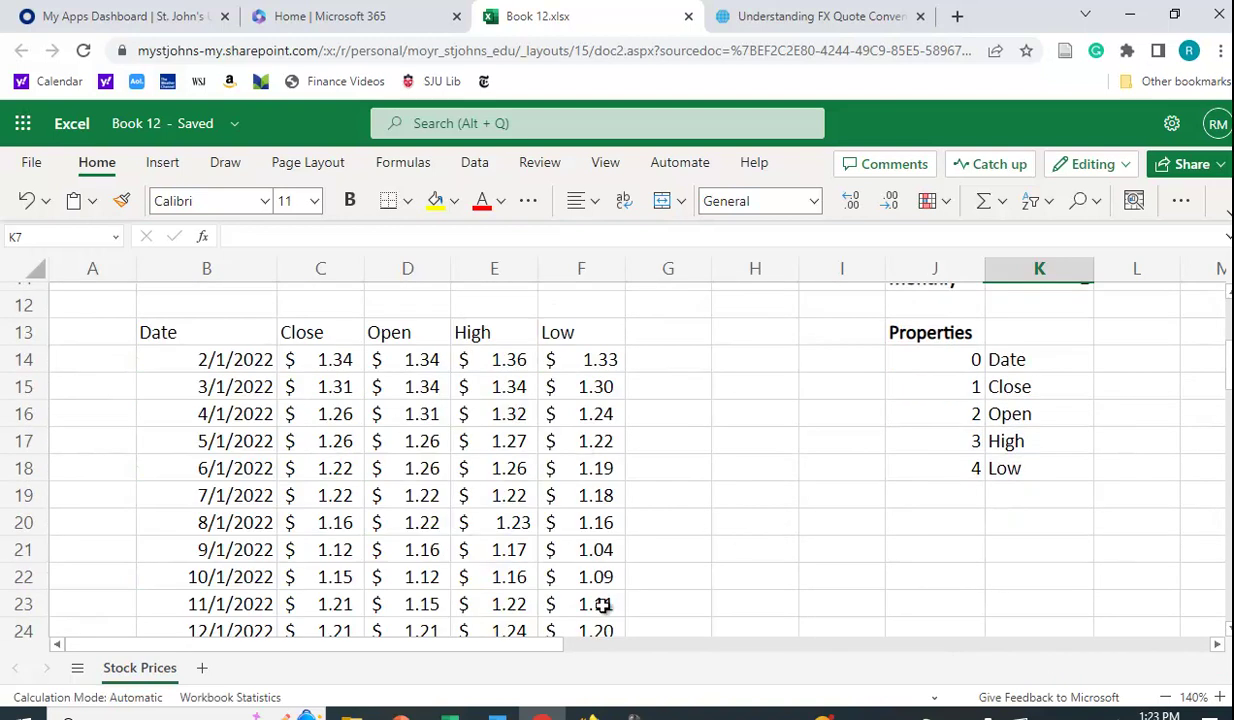
- Replace the currency pair in cell K3 with usd/jpy
scroll(717, 612, "up", 4)
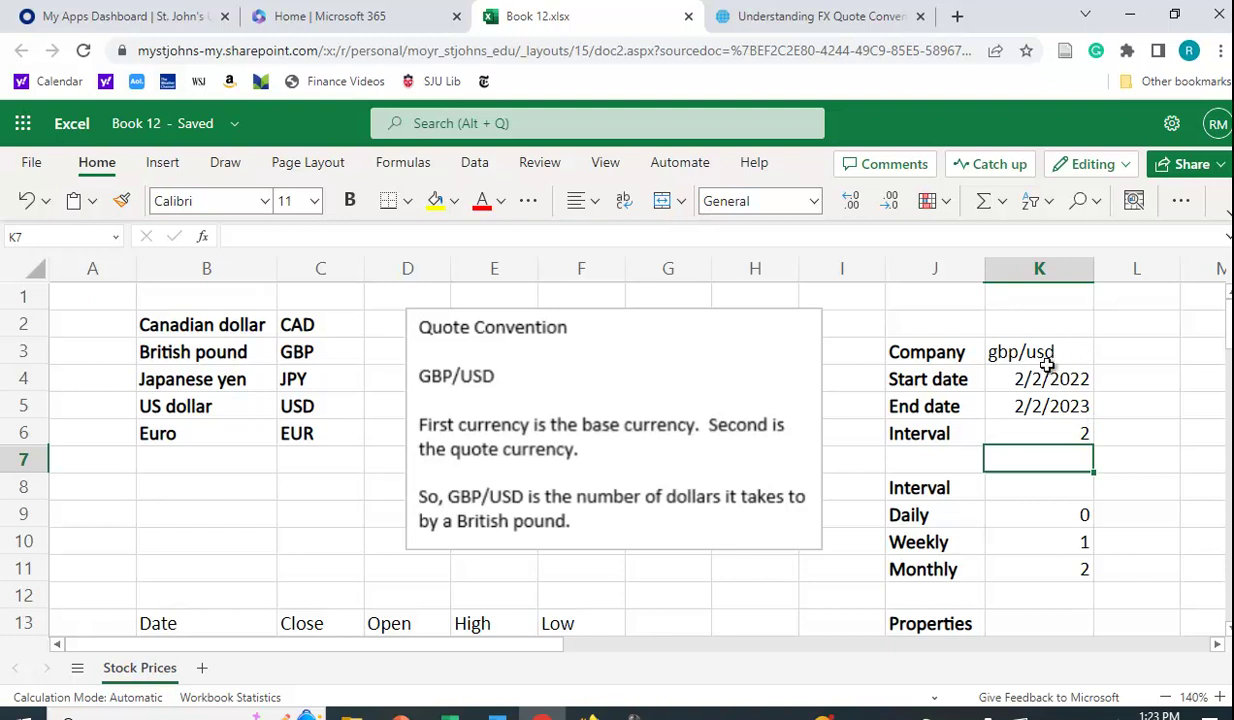
left_click(1035, 352)
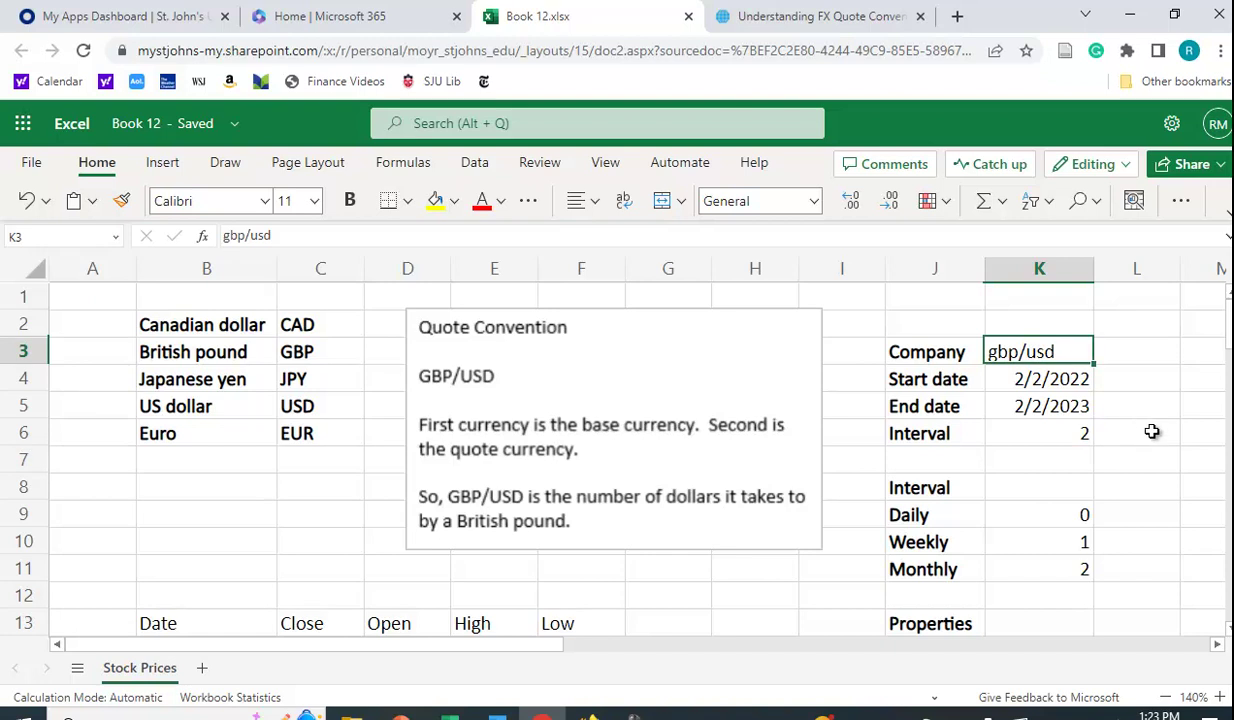
type("usd/jpy")
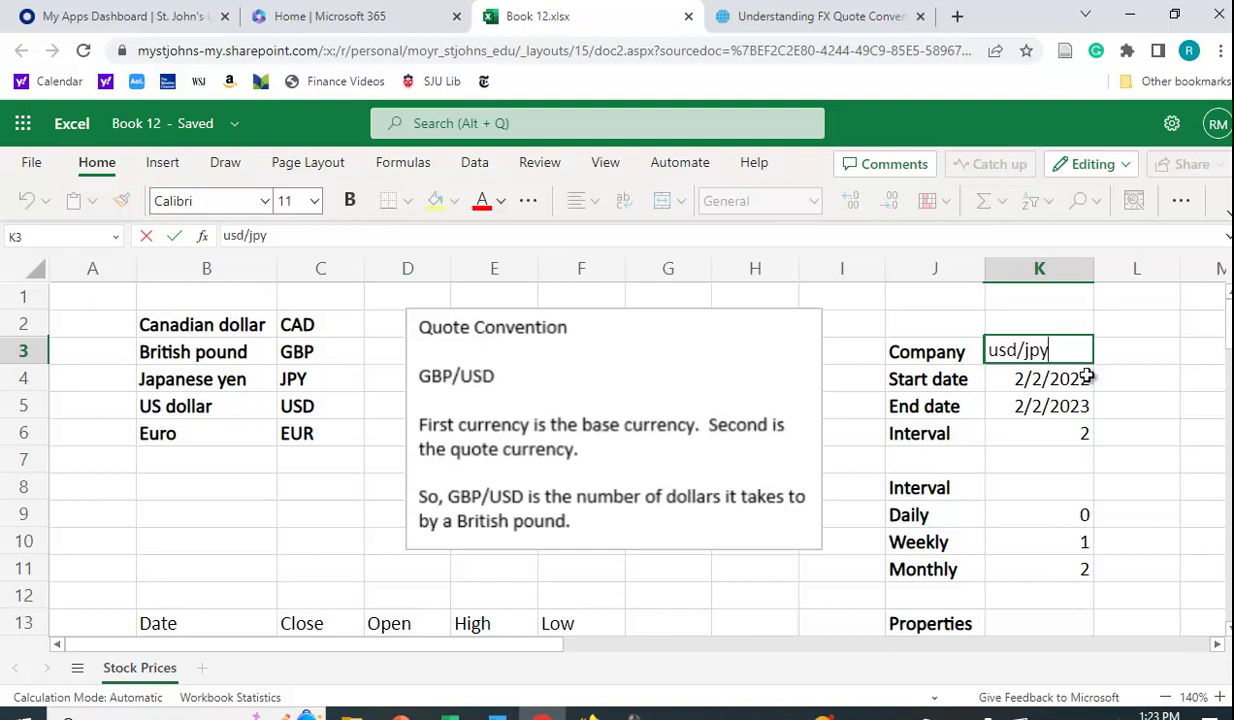
scroll(278, 601, "down", 2)
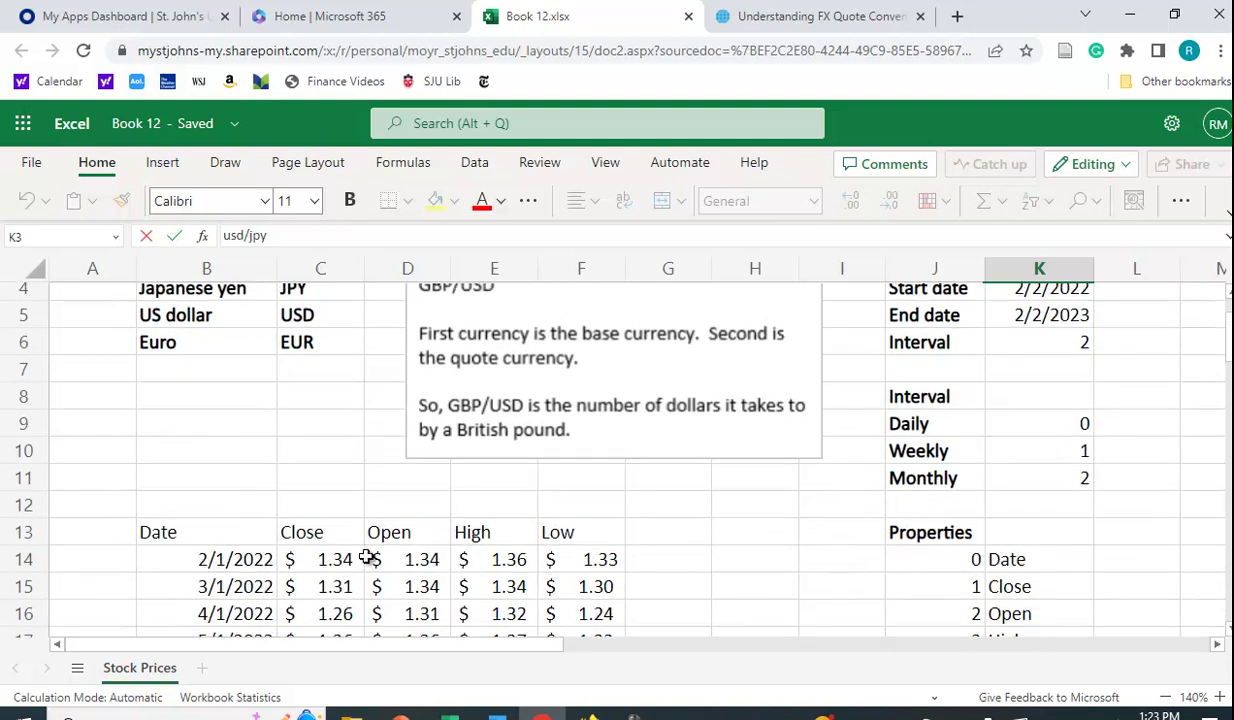
scroll(400, 556, "up", 2)
key("Return")
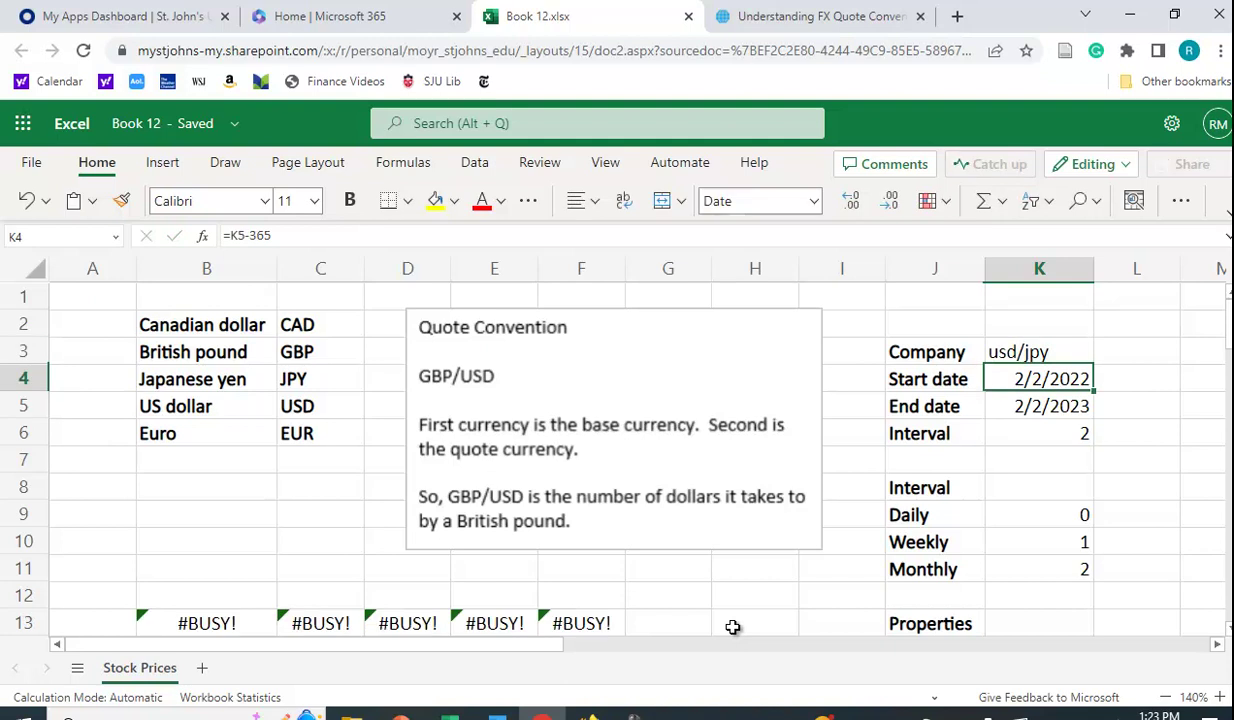
- Examine the monthly USD/JPY rates in the table and compare them with the input cells and quote convention note
scroll(633, 551, "down", 5)
scroll(652, 521, "down", 2)
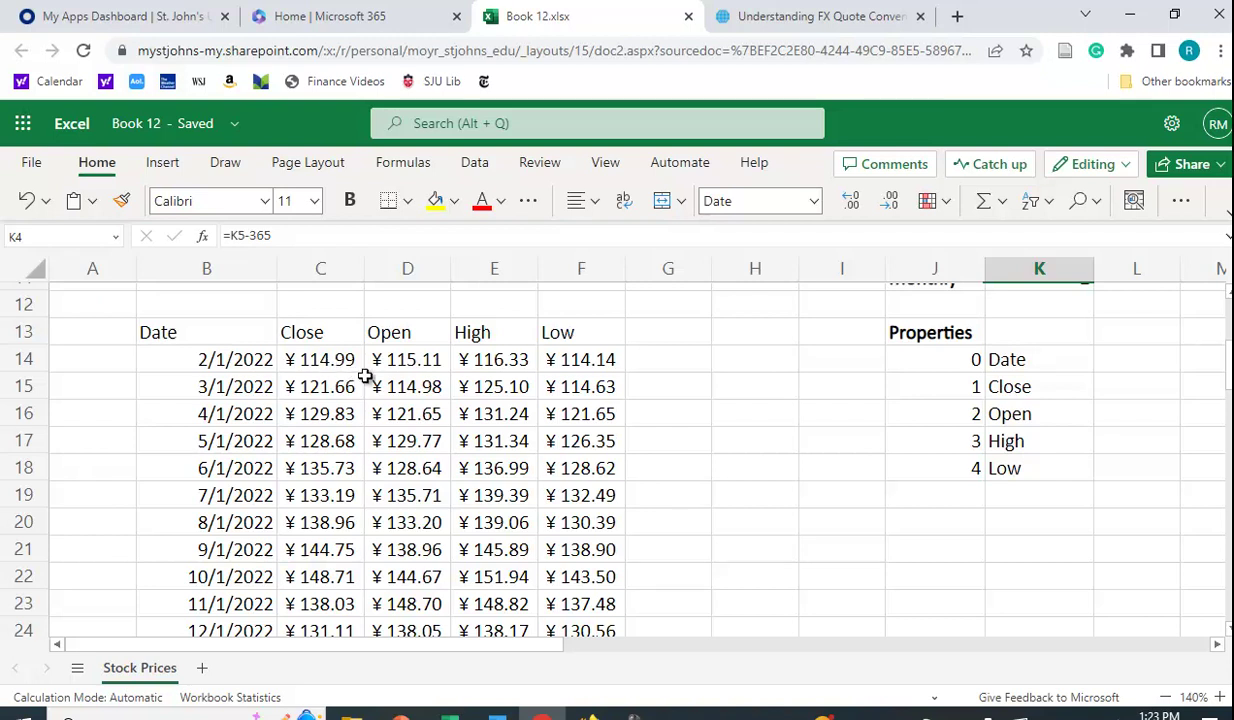
scroll(356, 370, "down", 3)
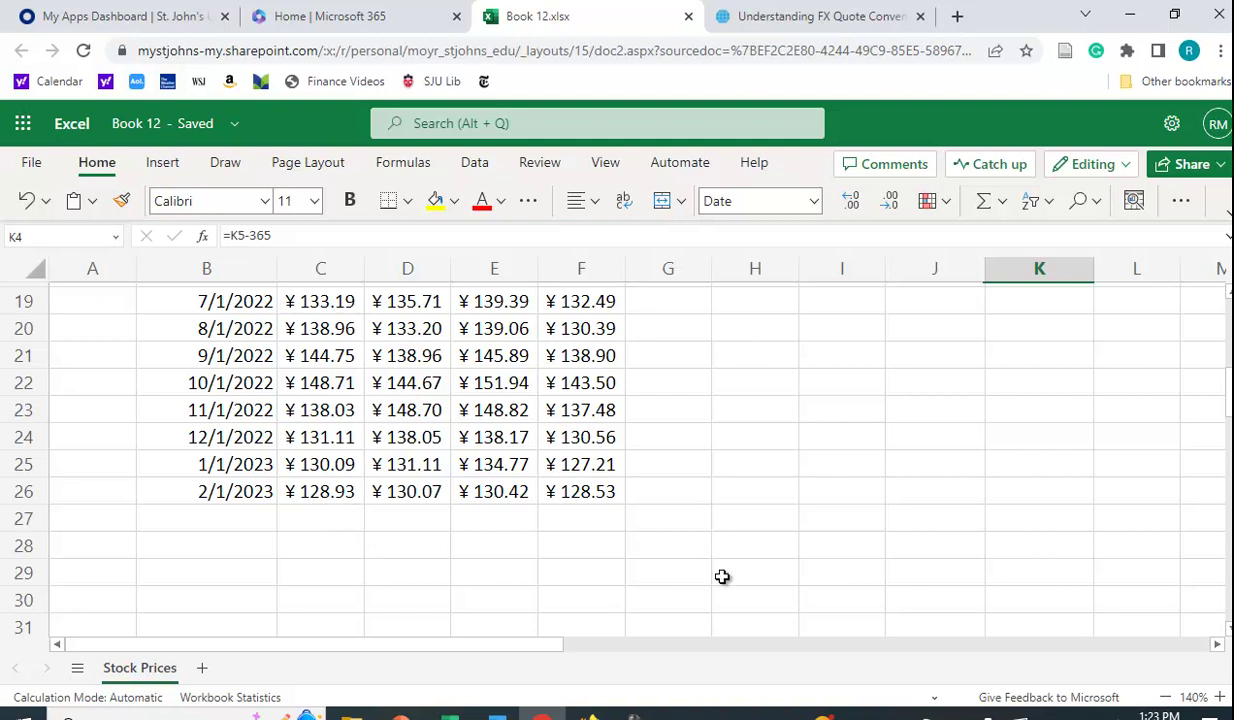
scroll(719, 580, "up", 1)
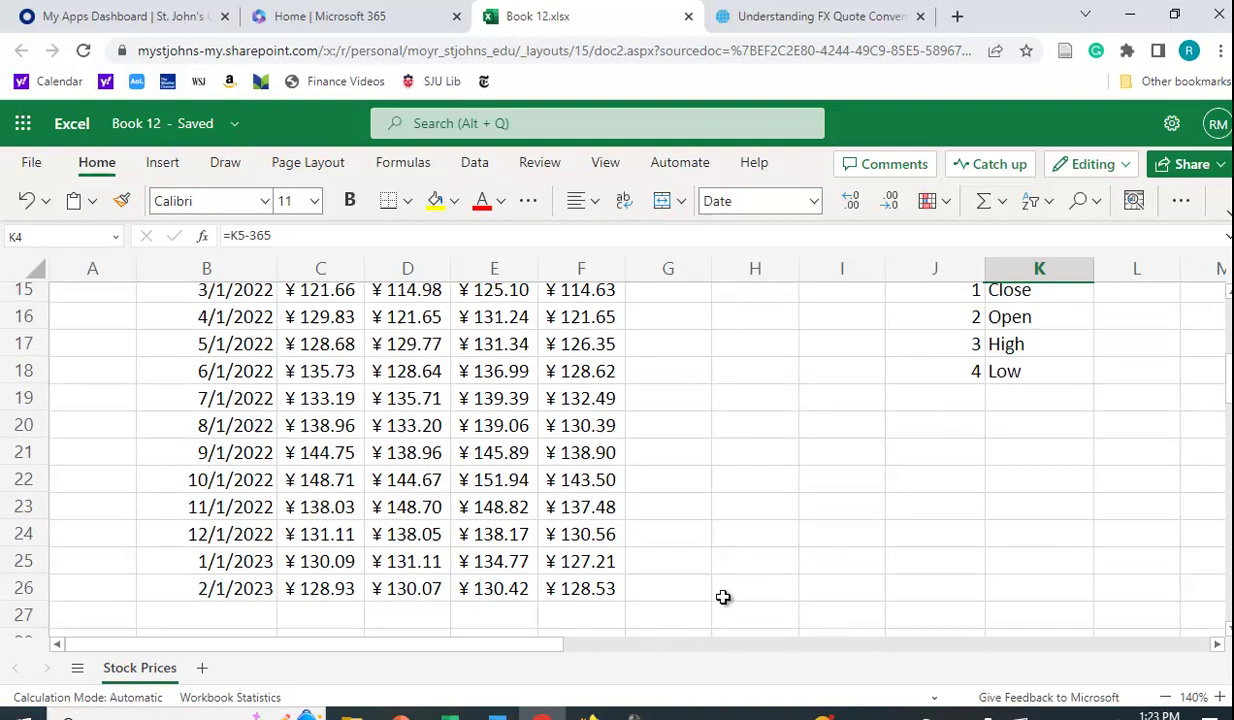
scroll(722, 596, "up", 1)
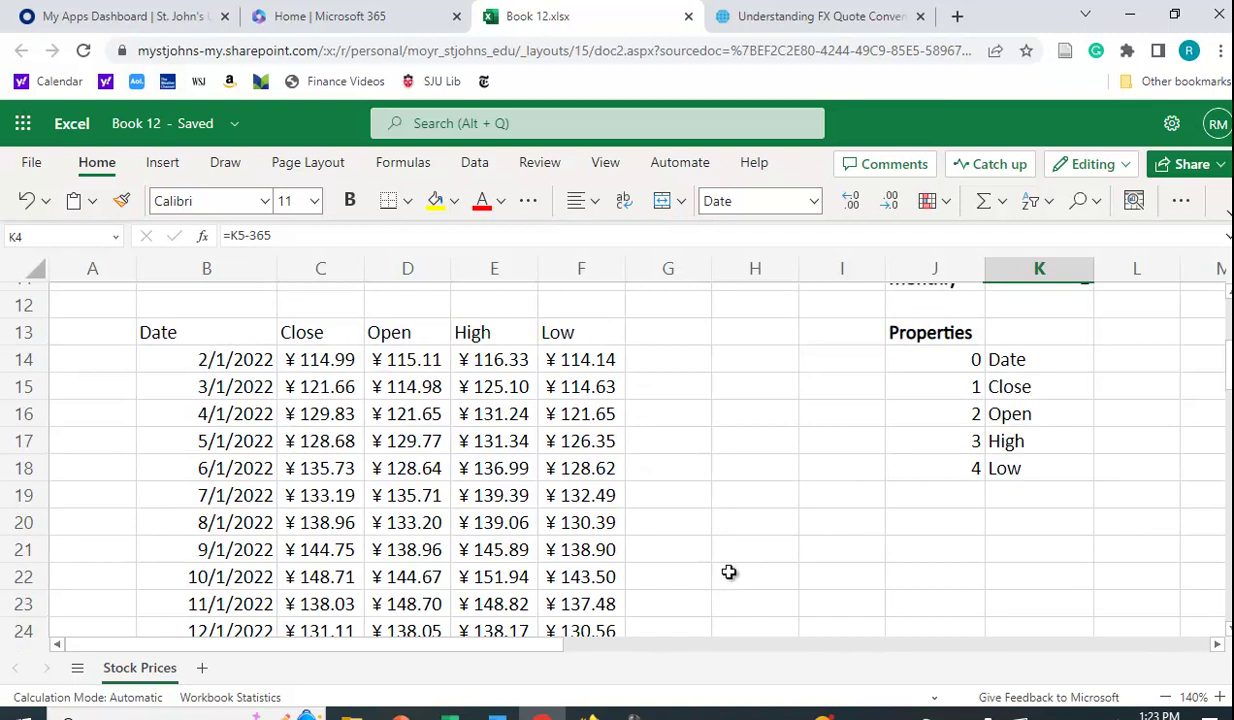
scroll(730, 570, "up", 4)
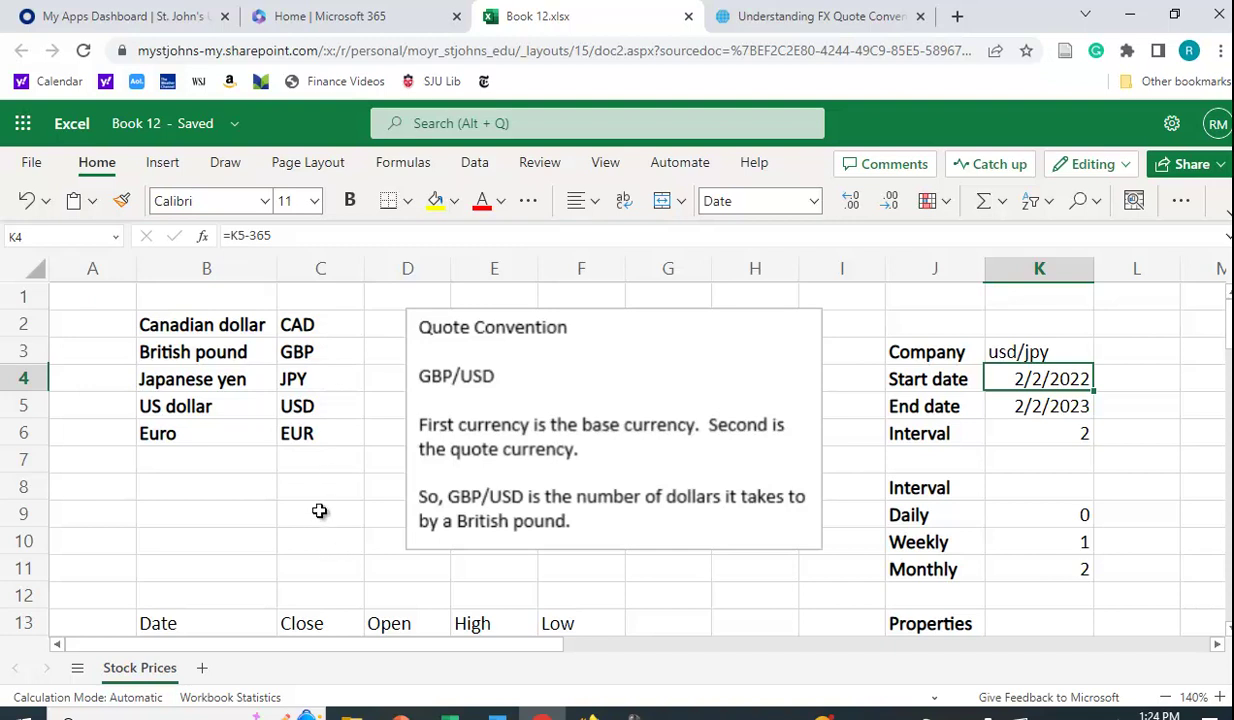
scroll(320, 510, "down", 1)
scroll(277, 454, "down", 1)
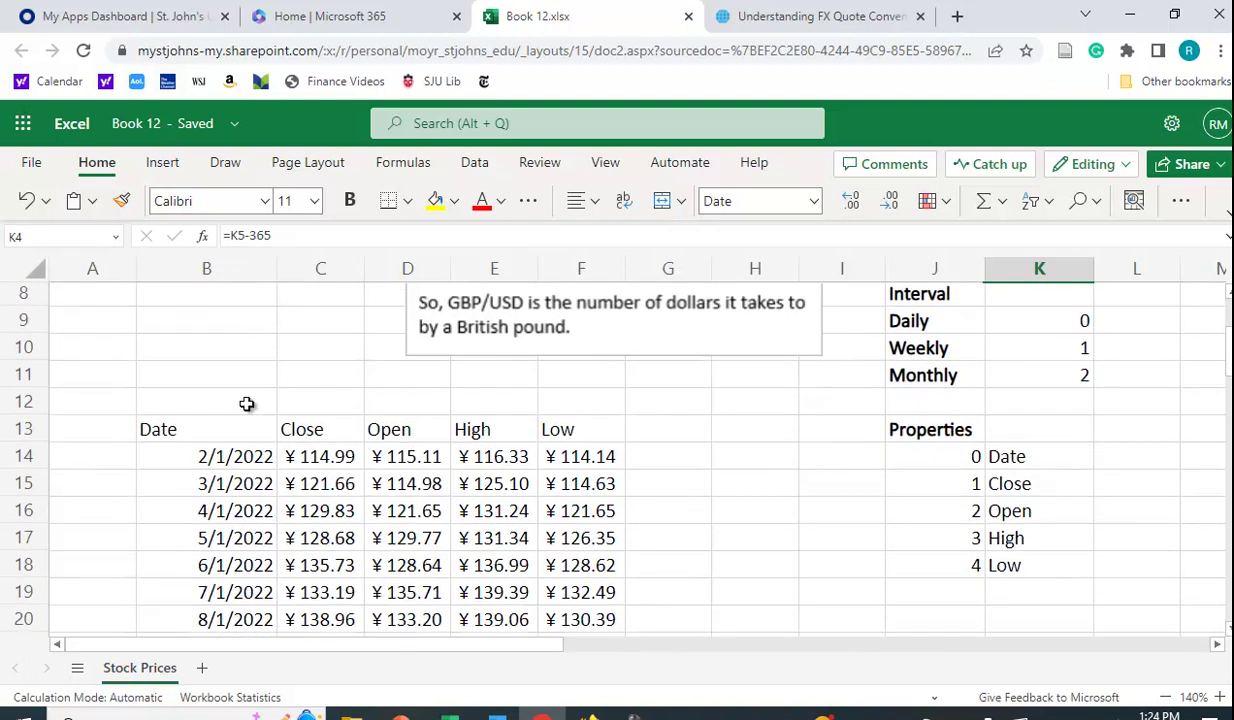